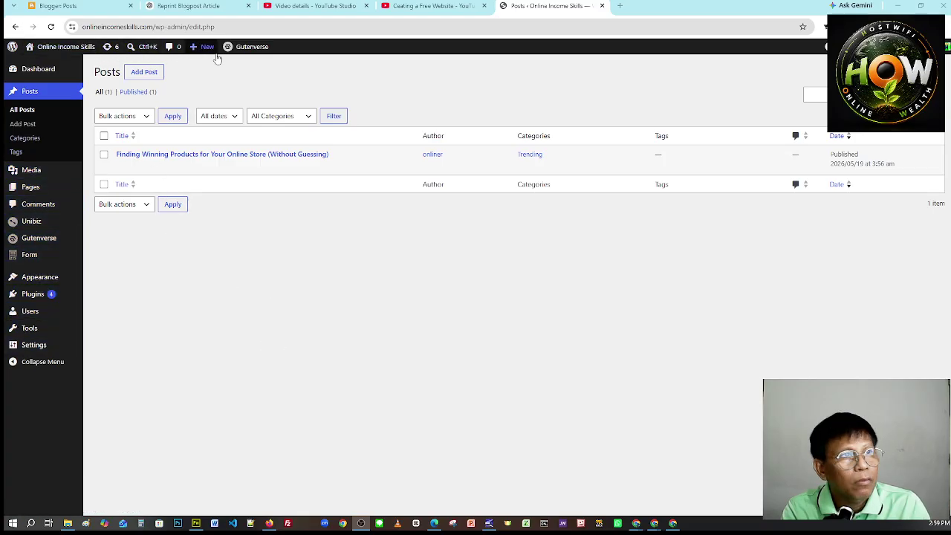
Step: Create a new post, then copy the entire corrected TalatBay article from the ChatGPT conversation
mouse_move(207, 50)
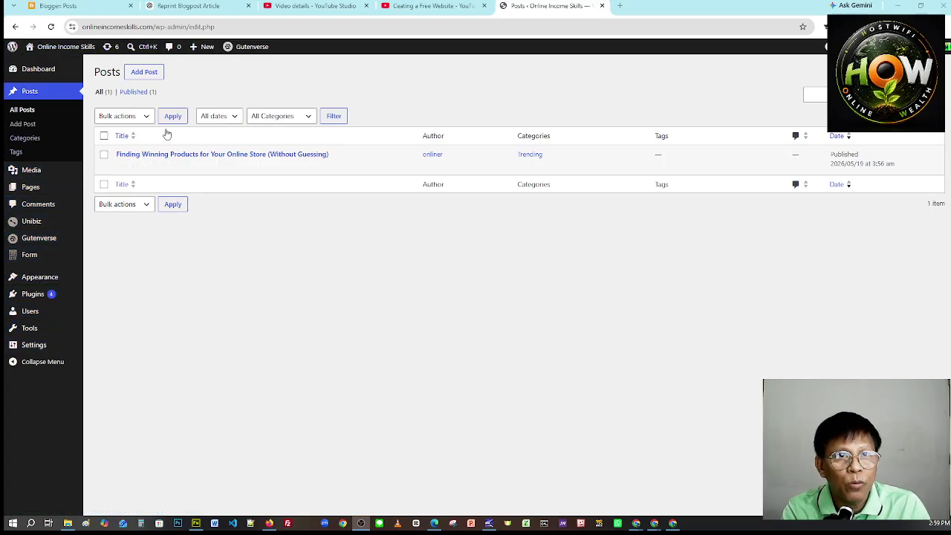
click(137, 74)
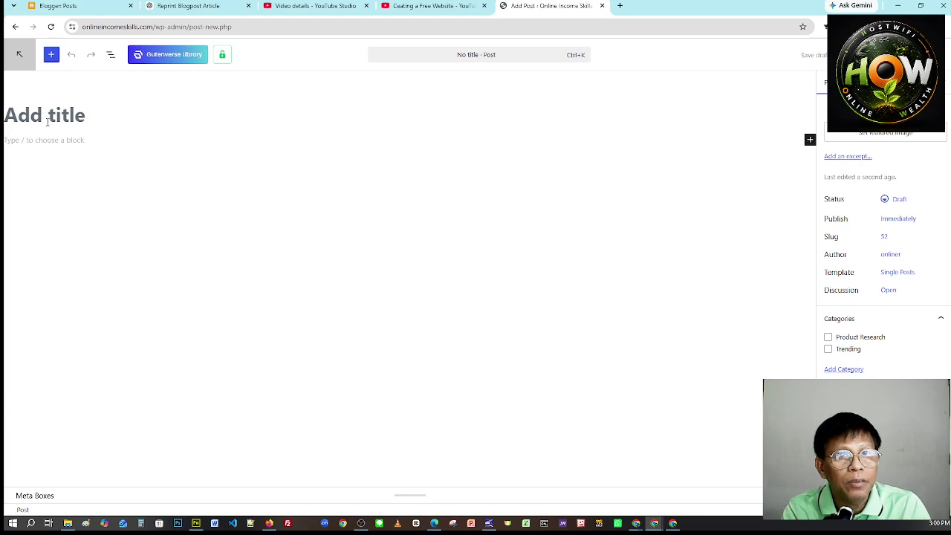
click(193, 6)
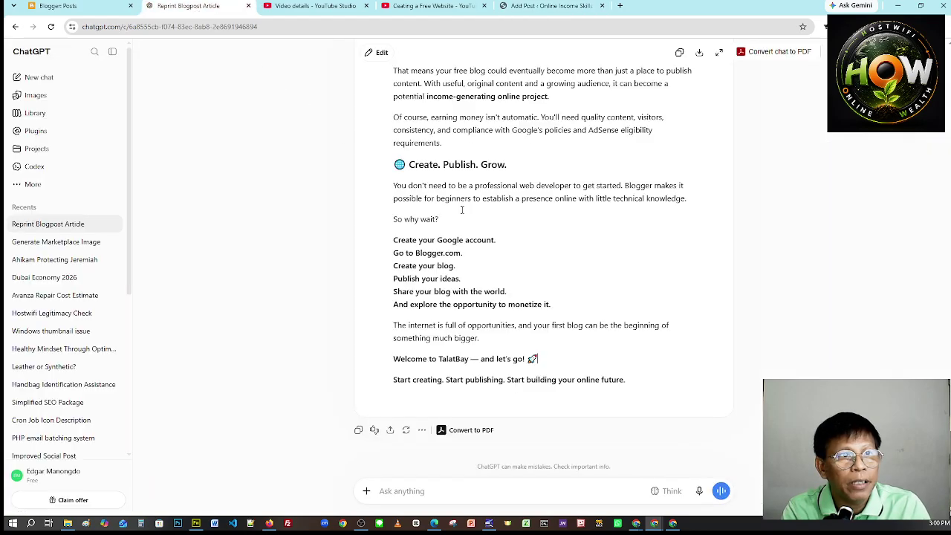
scroll(483, 240, up, 15)
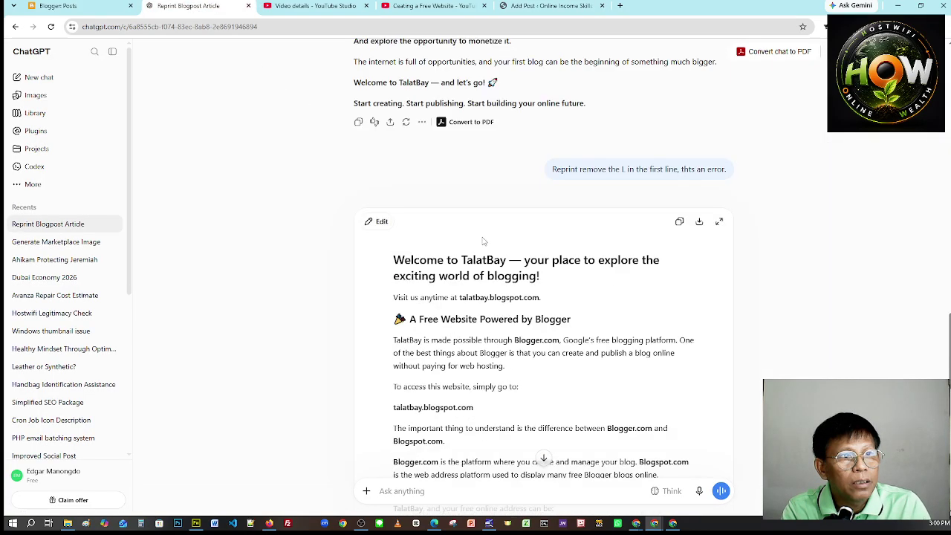
scroll(482, 240, down, 2)
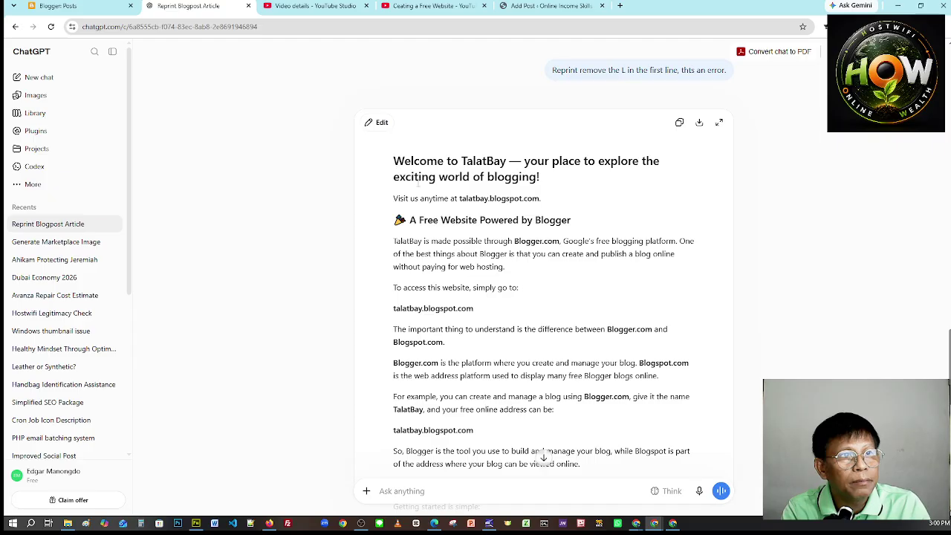
drag(394, 160, 678, 370)
right_click(597, 381)
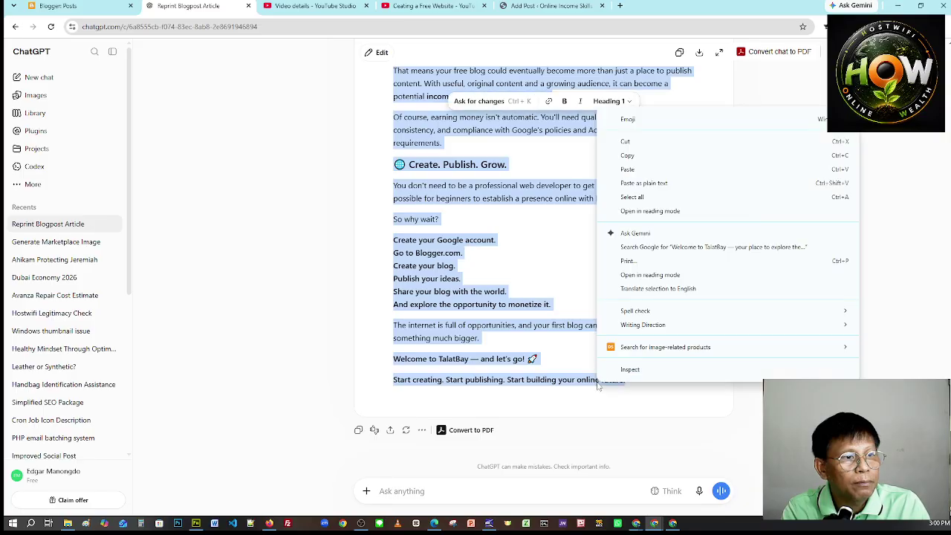
click(643, 154)
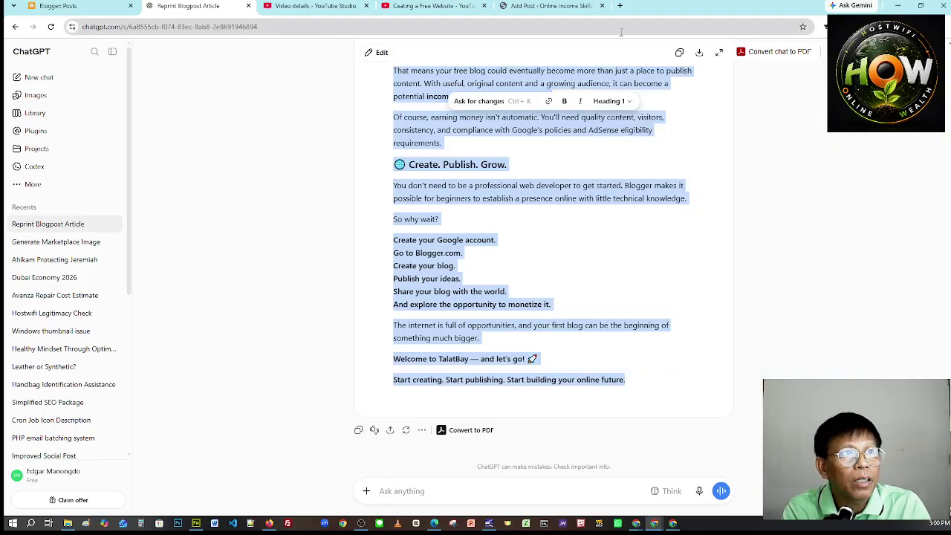
Step: Return to the new WordPress post and paste the copied article into its body
click(560, 6)
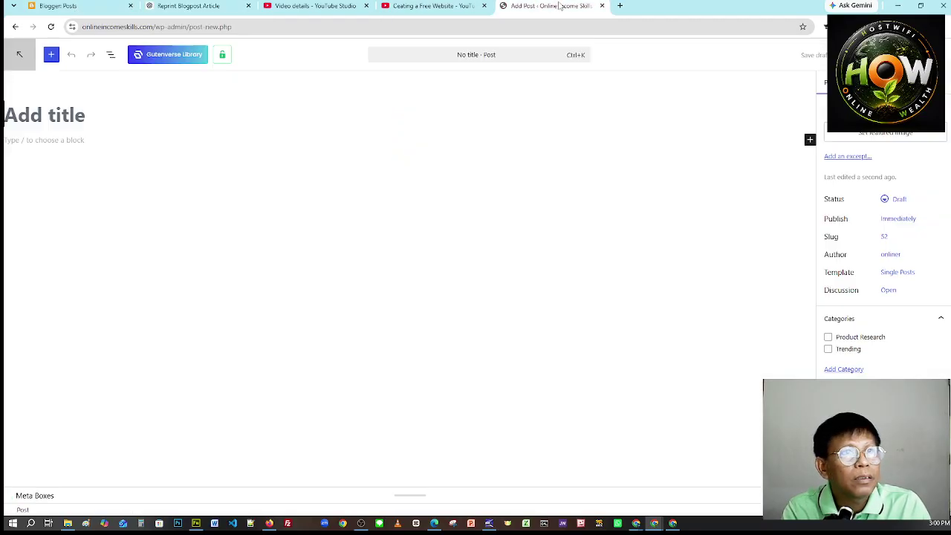
click(31, 141)
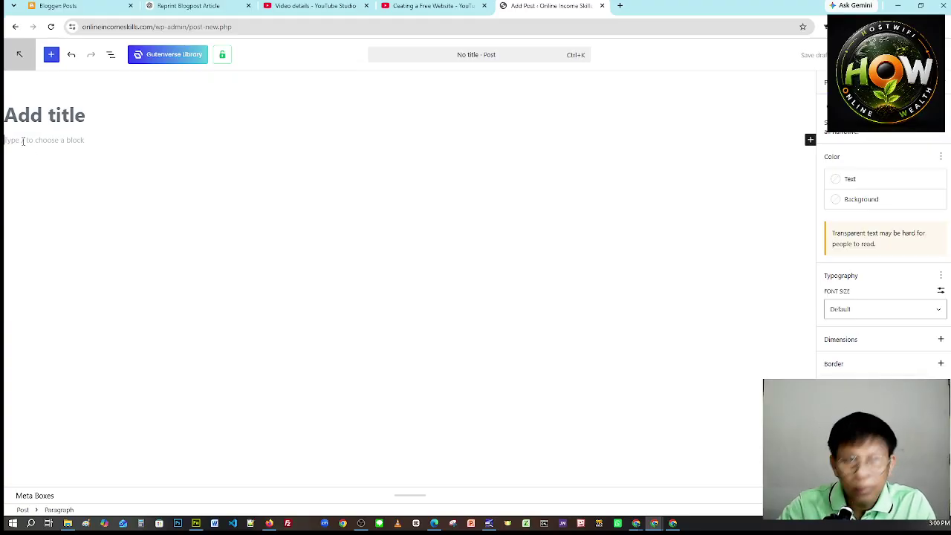
key(ctrl+v)
Step: Move the heading "Welcome to TalatBay — your place to explore the exciting world of blogging!" from the body into the post title
scroll(174, 220, up, 6)
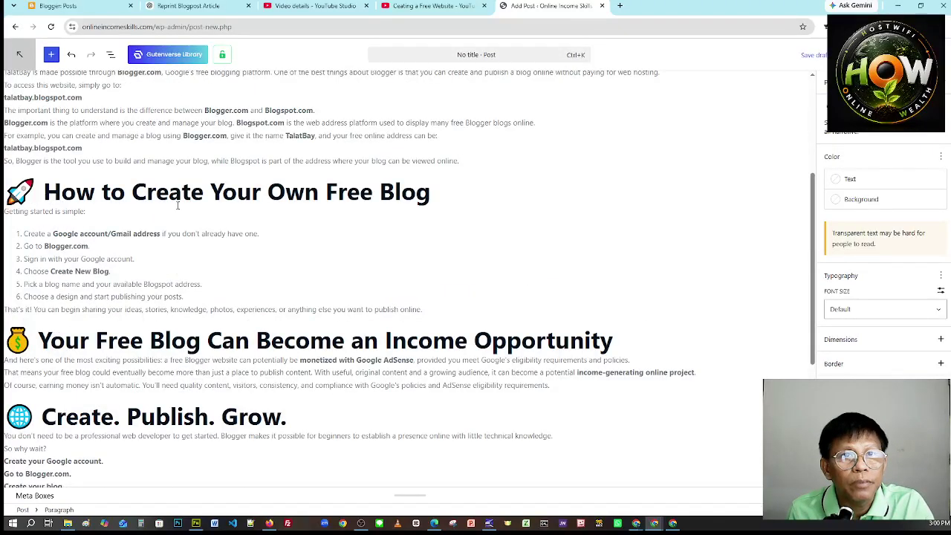
drag(9, 158, 583, 213)
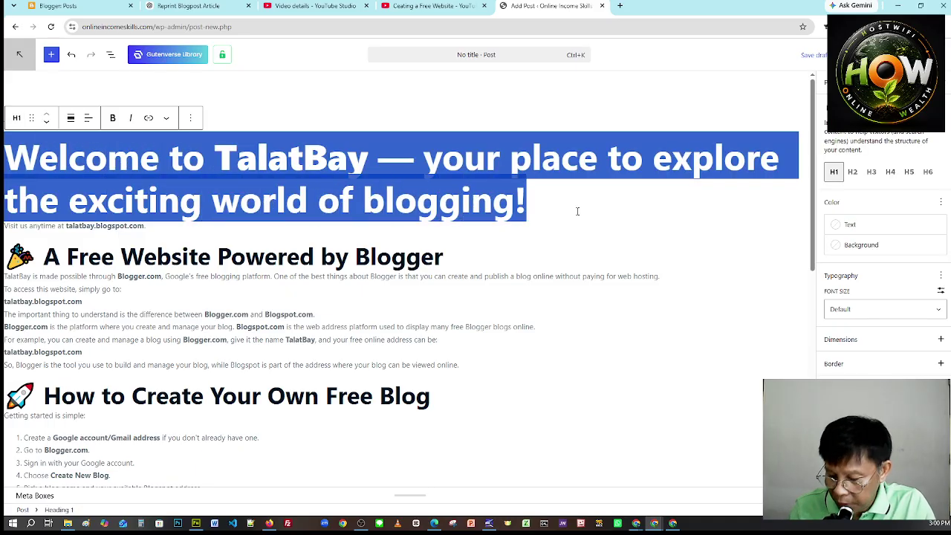
key(BackSpace)
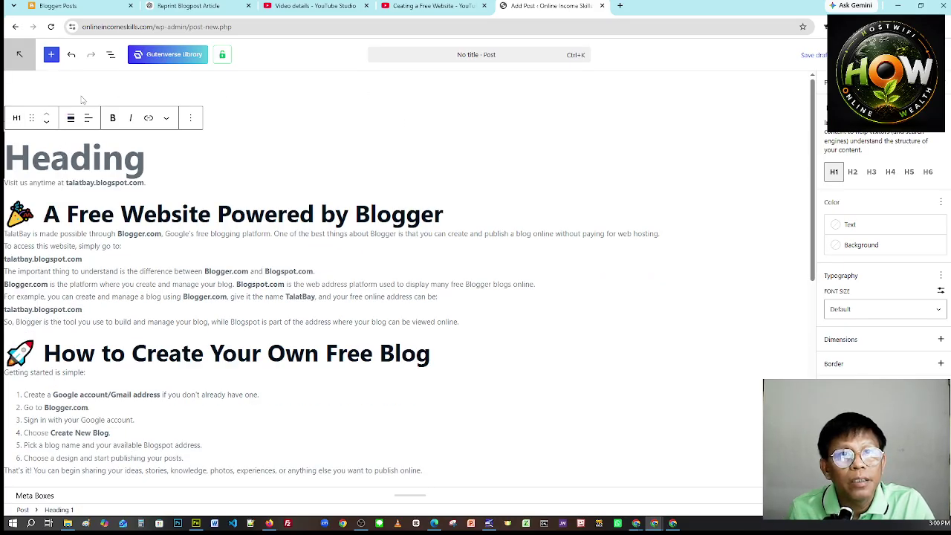
click(265, 134)
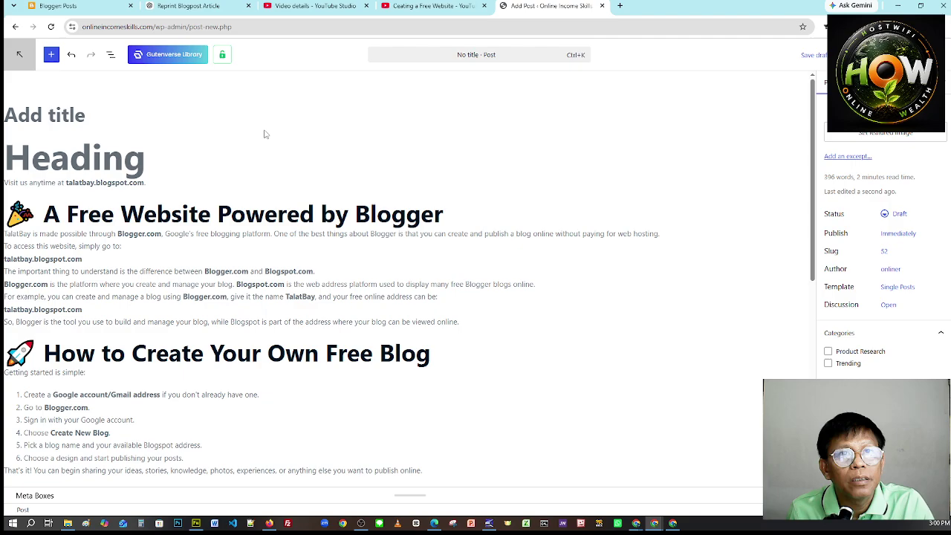
click(24, 116)
key(ctrl+v)
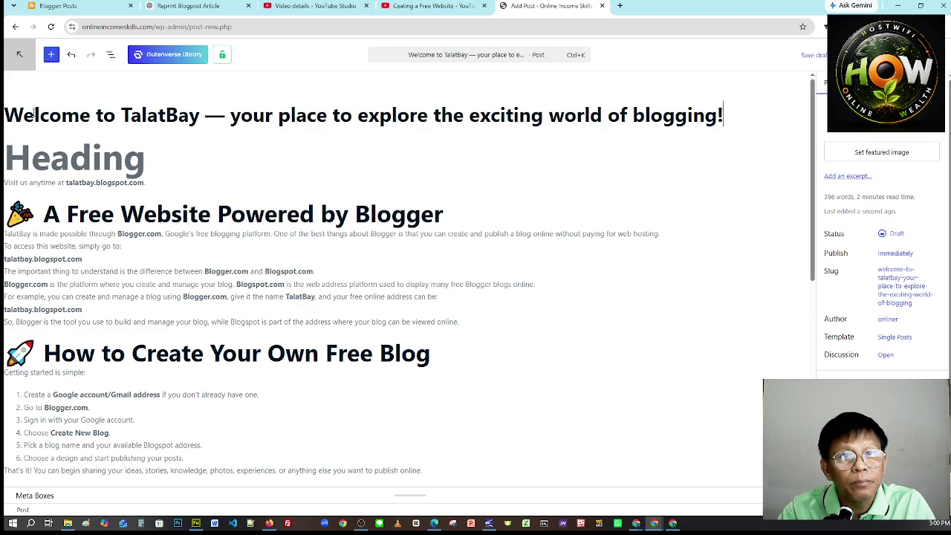
key(Tab)
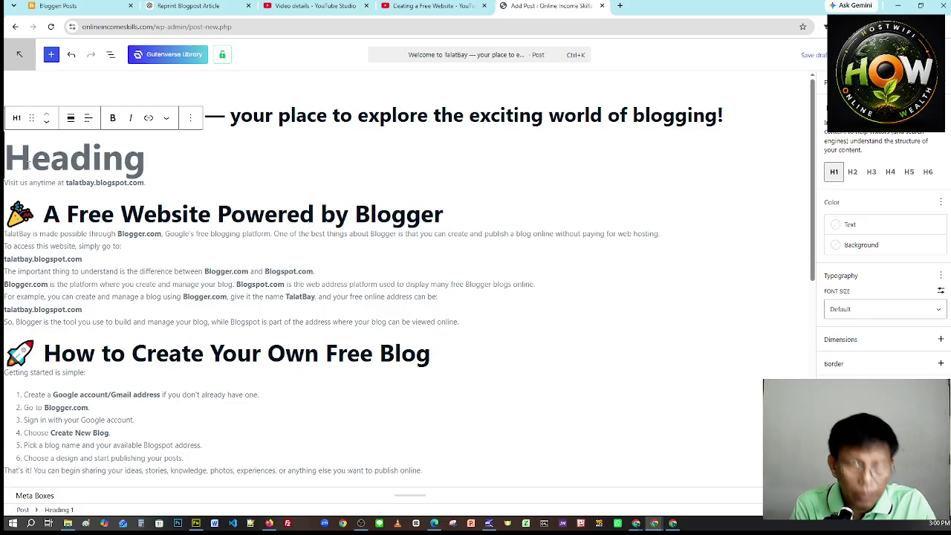
key(Delete)
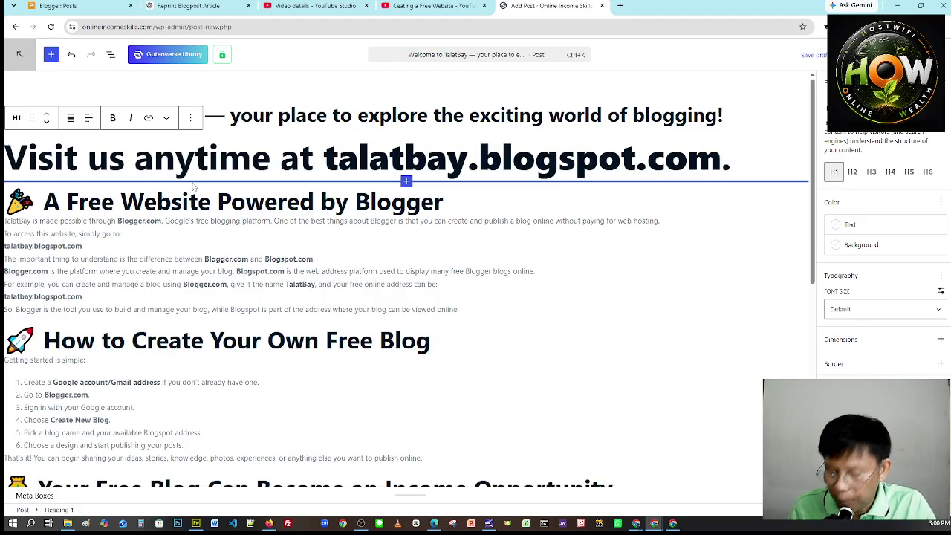
key(ctrl+z)
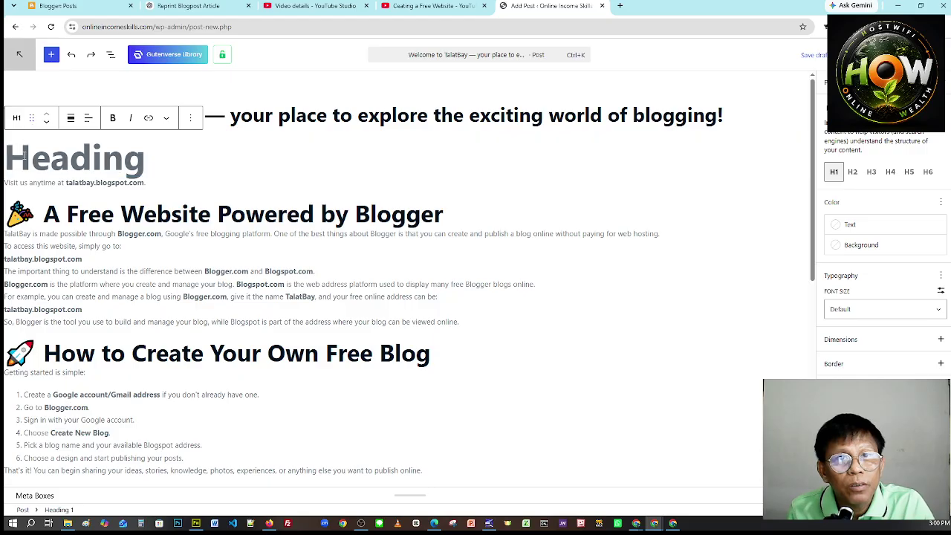
Step: Convert the empty heading block below the title to a paragraph and remove it
click(17, 119)
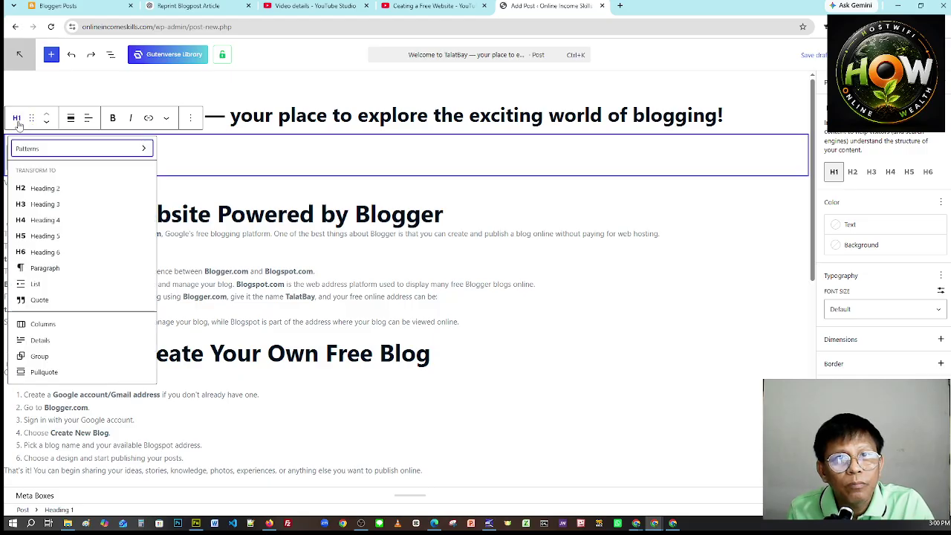
click(44, 267)
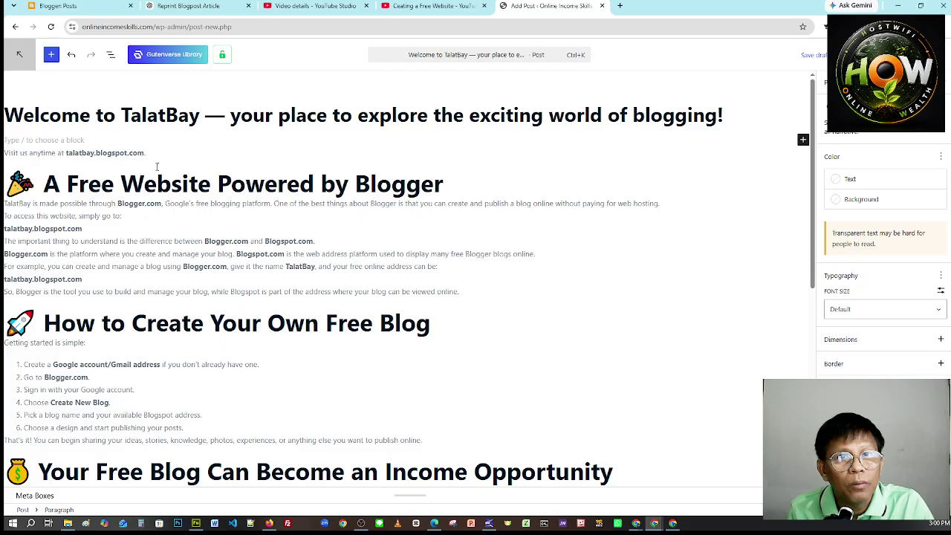
key(BackSpace)
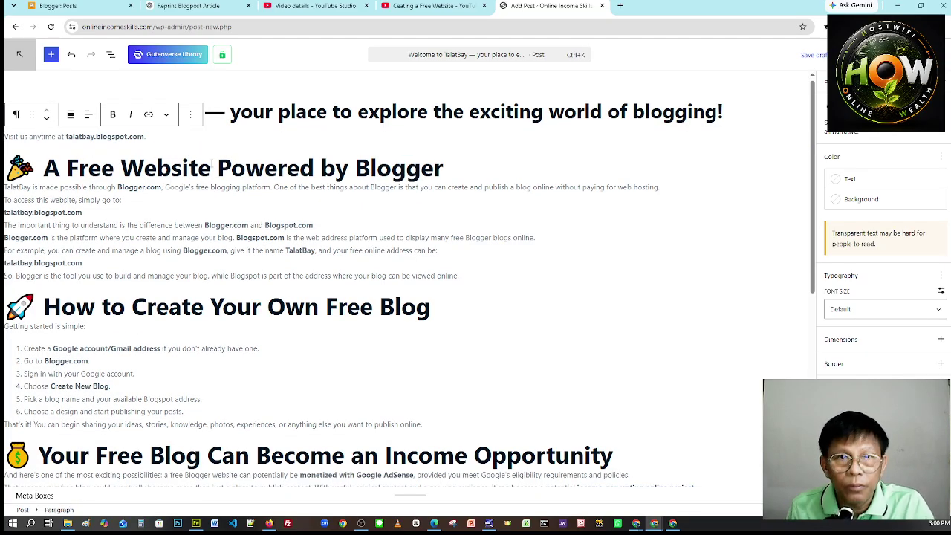
Step: Save the TalatBay post as a draft
click(538, 154)
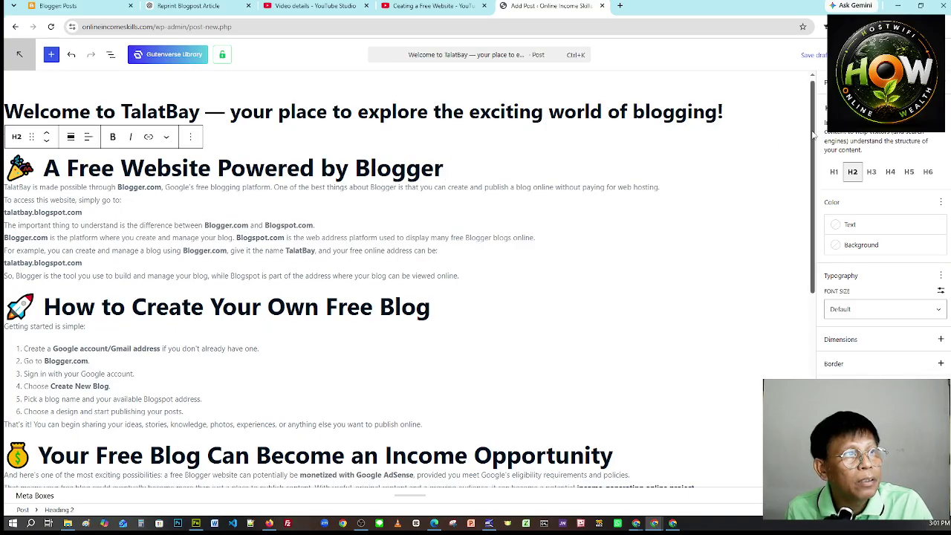
drag(812, 134, 824, 78)
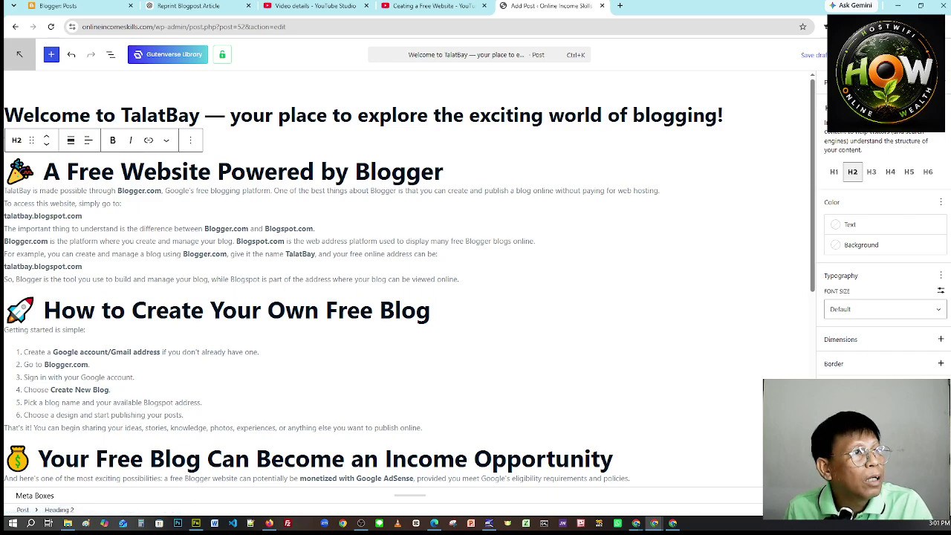
click(811, 55)
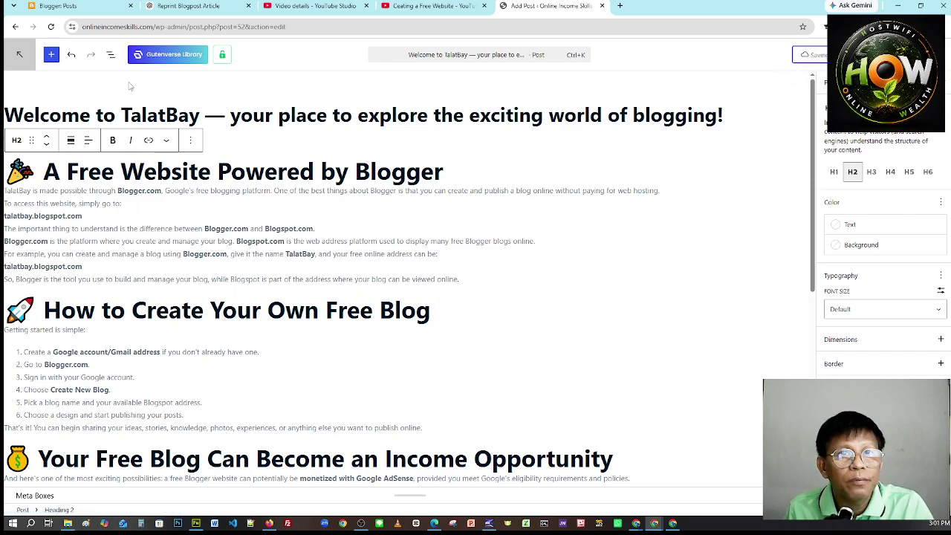
Step: Preview the TalatBay draft from the list of posts and examine its title, featured image area and content layout
click(21, 60)
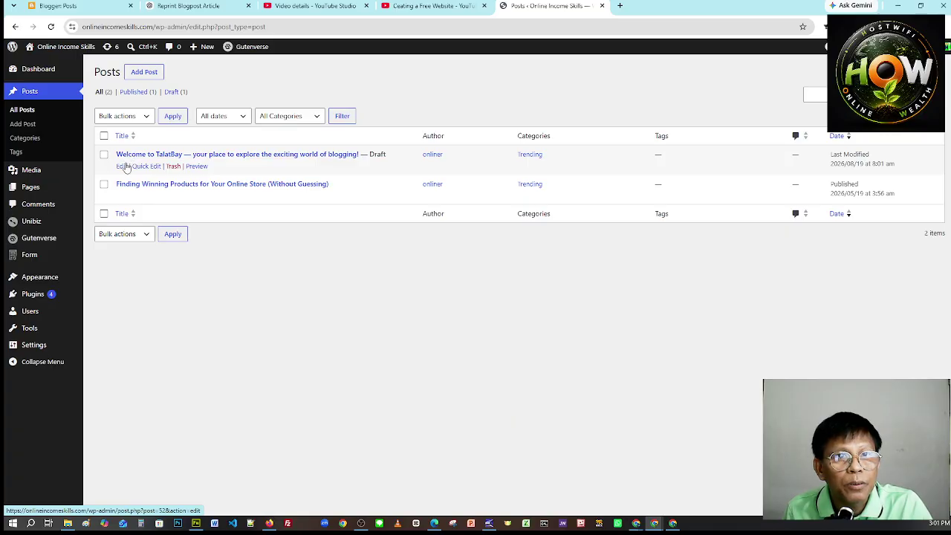
click(196, 166)
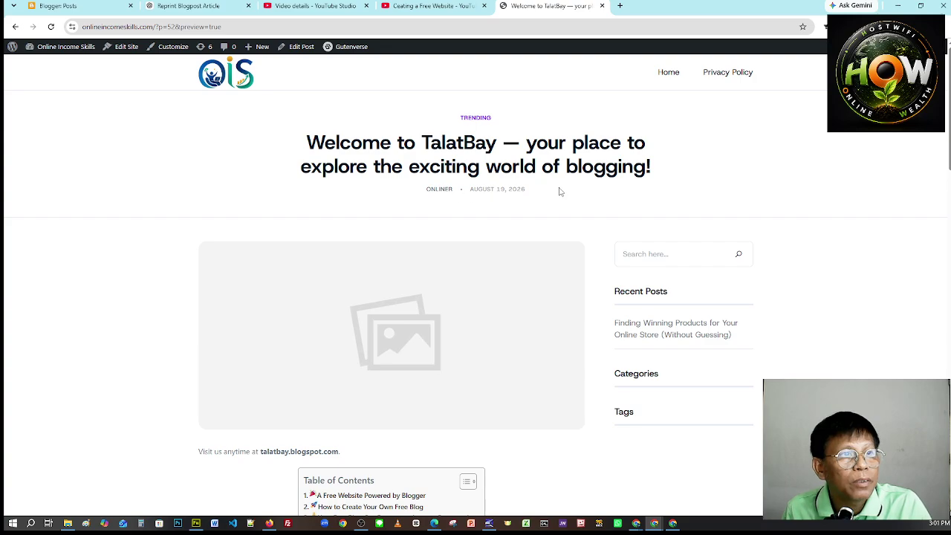
scroll(562, 188, down, 3)
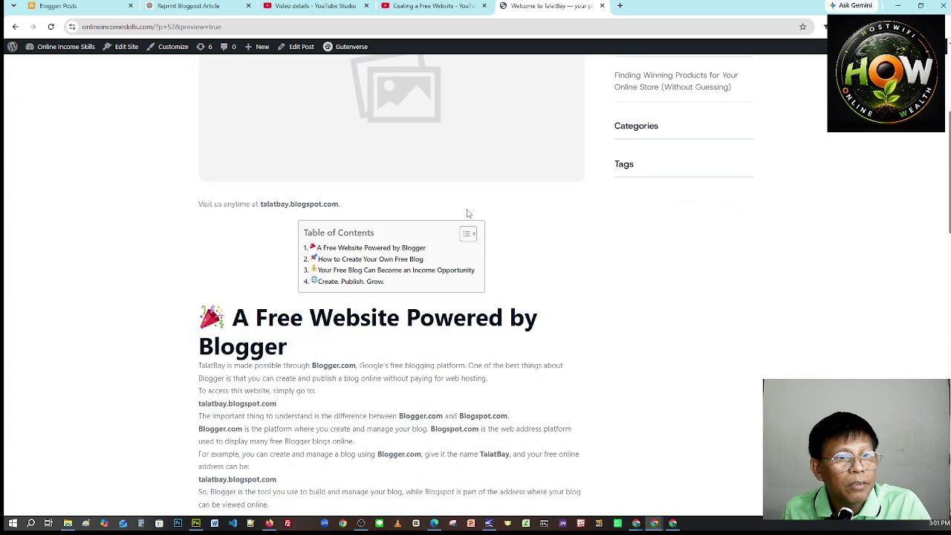
scroll(407, 220, up, 3)
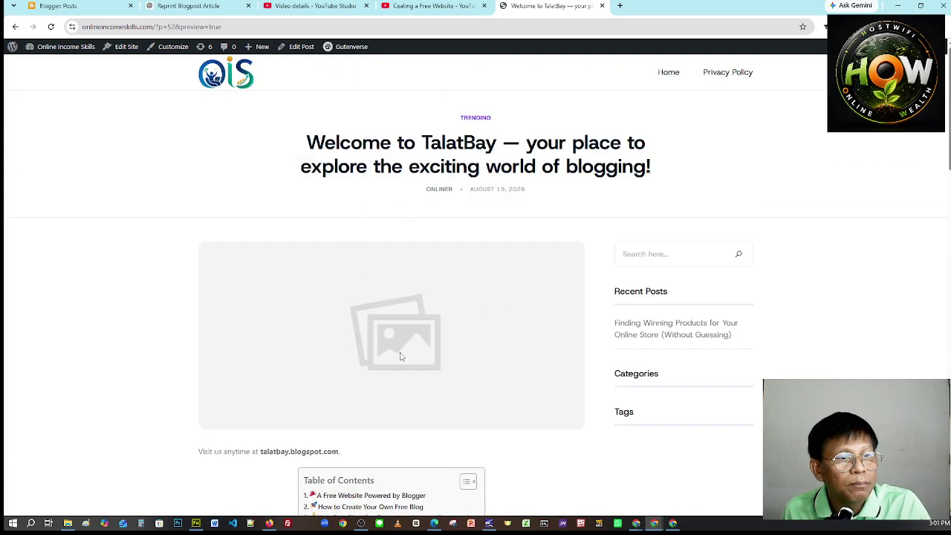
scroll(387, 352, down, 3)
scroll(438, 223, up, 2)
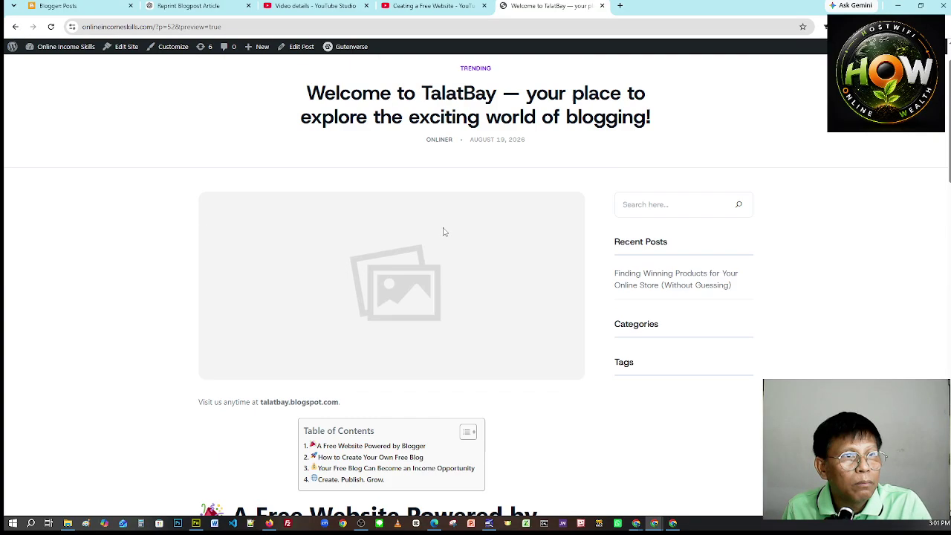
Step: Reopen the post for editing, upload talatbay.jpg and set it as the featured image
click(301, 46)
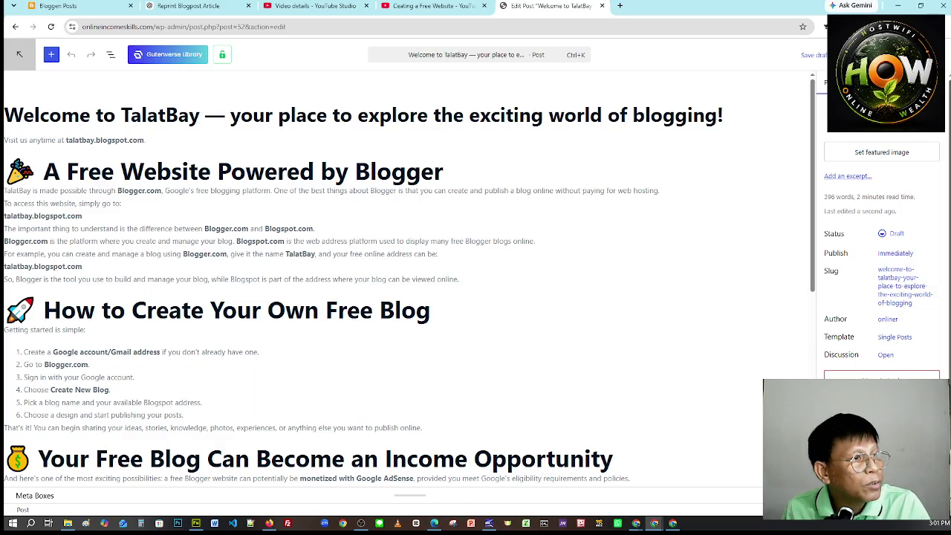
click(888, 157)
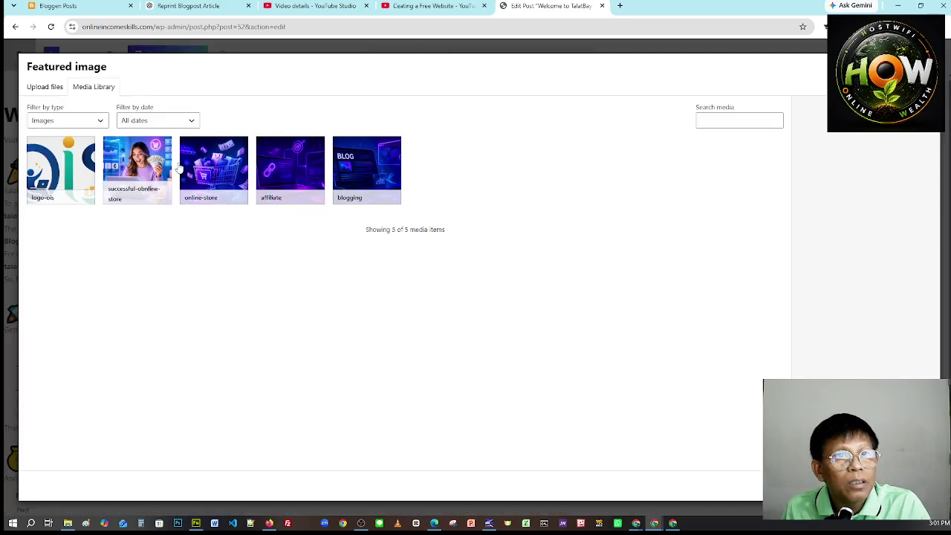
click(45, 88)
click(464, 266)
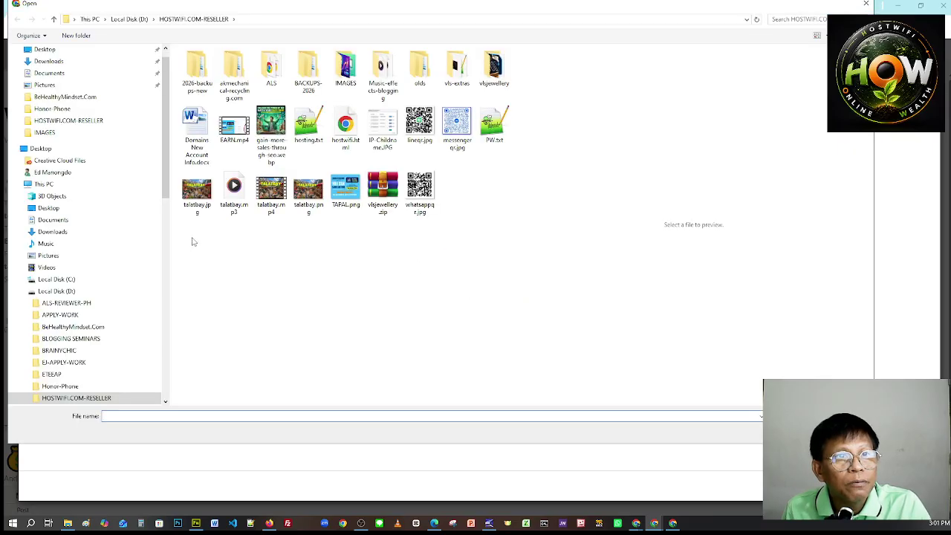
click(201, 213)
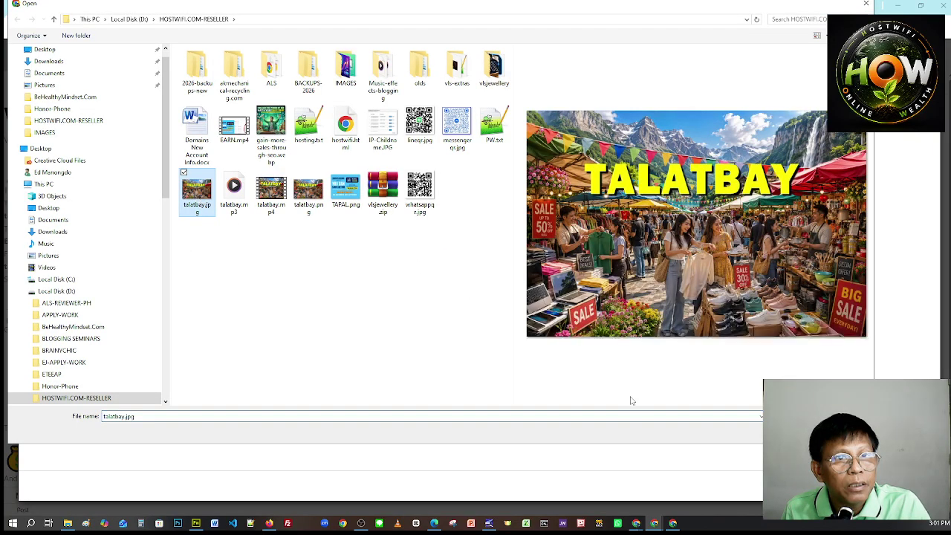
key(Return)
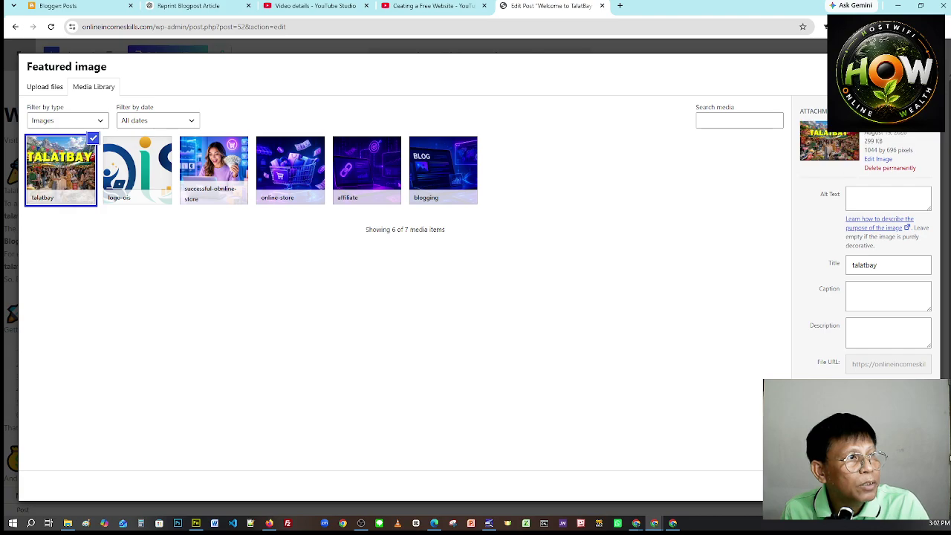
click(883, 486)
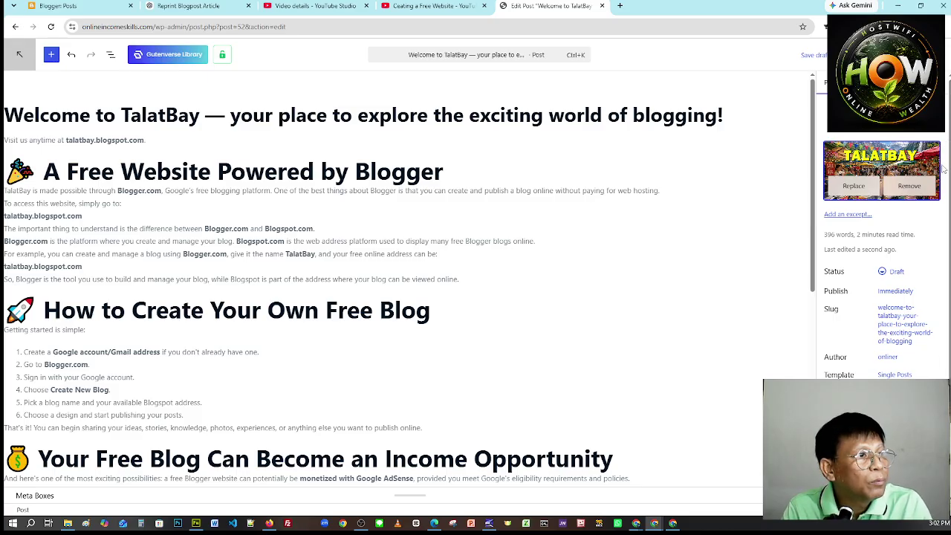
scroll(880, 297, down, 3)
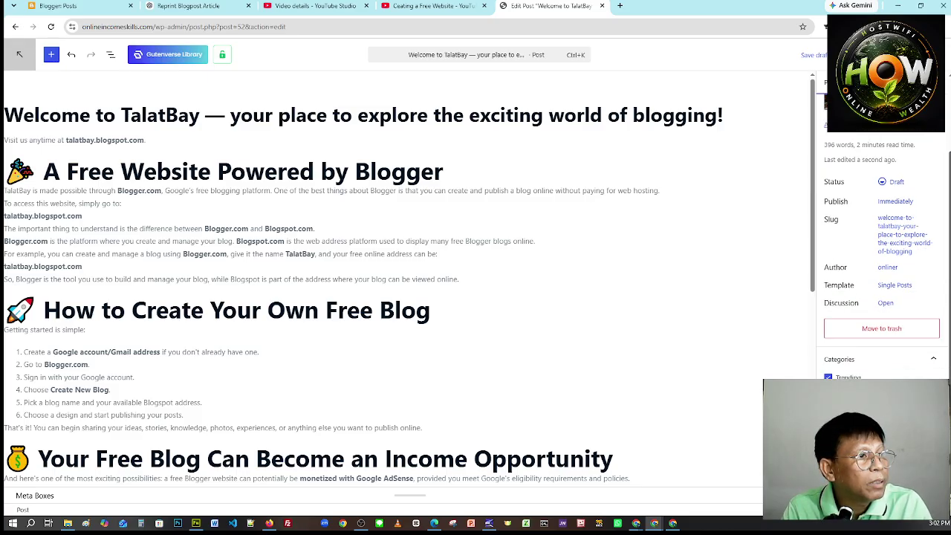
Step: Publish the TalatBay post with public visibility and immediate publication
scroll(880, 297, up, 3)
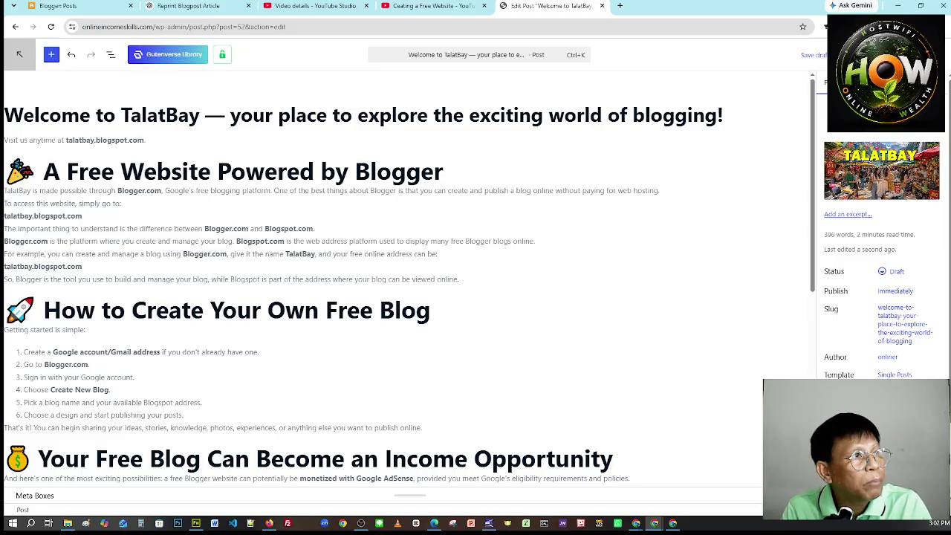
click(854, 54)
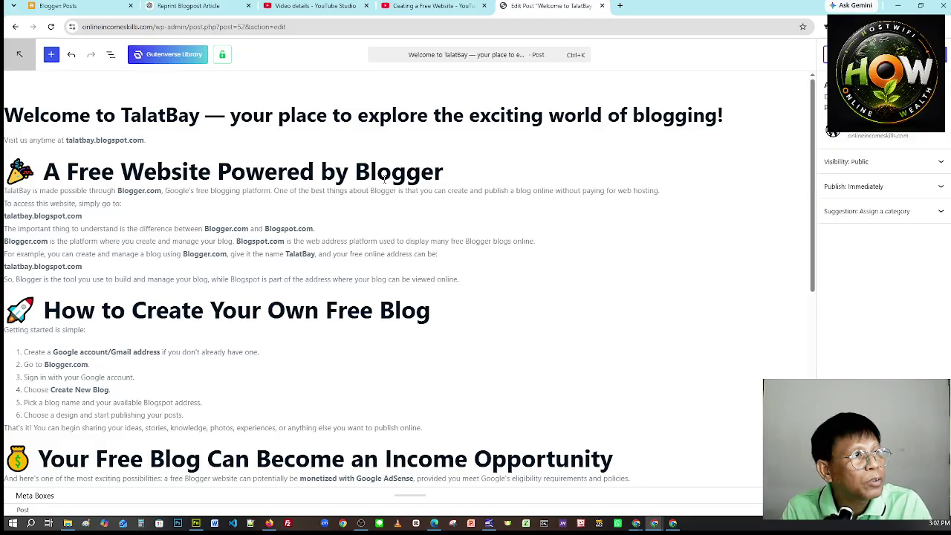
click(854, 54)
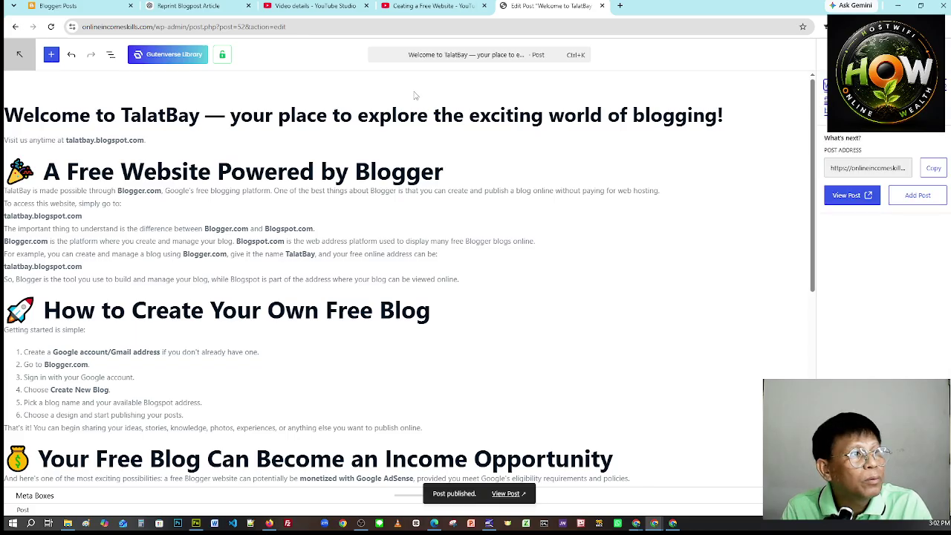
Step: View the published TalatBay post and examine its featured image, table of contents and opening sections
click(856, 195)
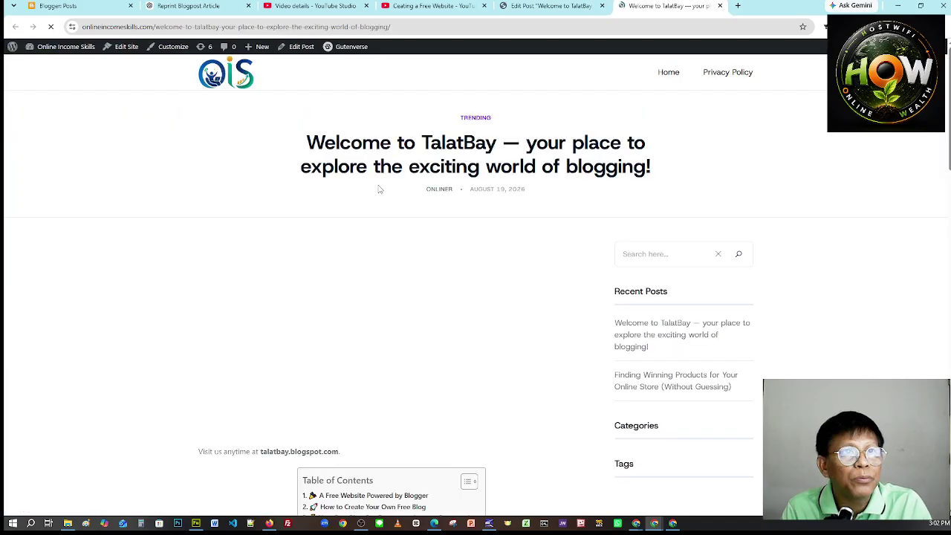
scroll(427, 168, down, 2)
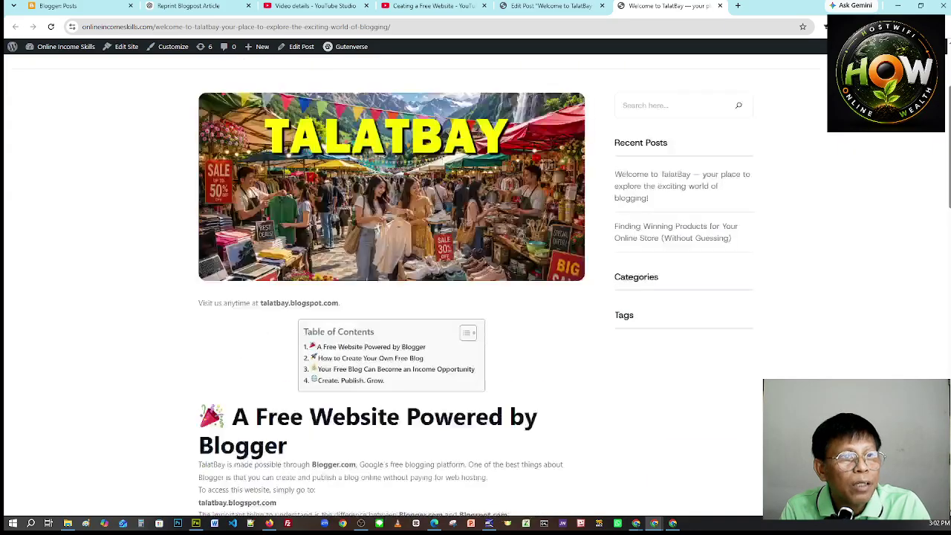
scroll(427, 167, down, 2)
scroll(416, 223, down, 4)
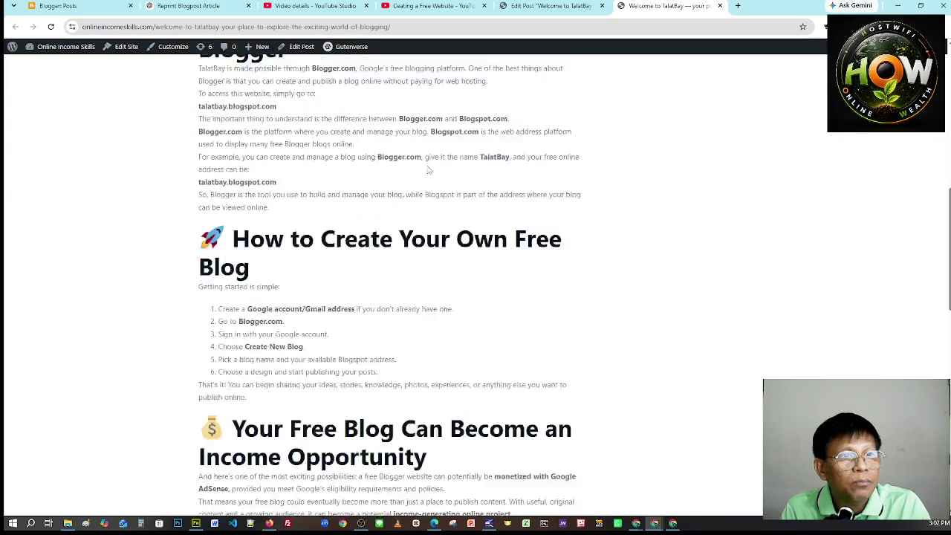
scroll(379, 236, up, 4)
scroll(380, 235, up, 2)
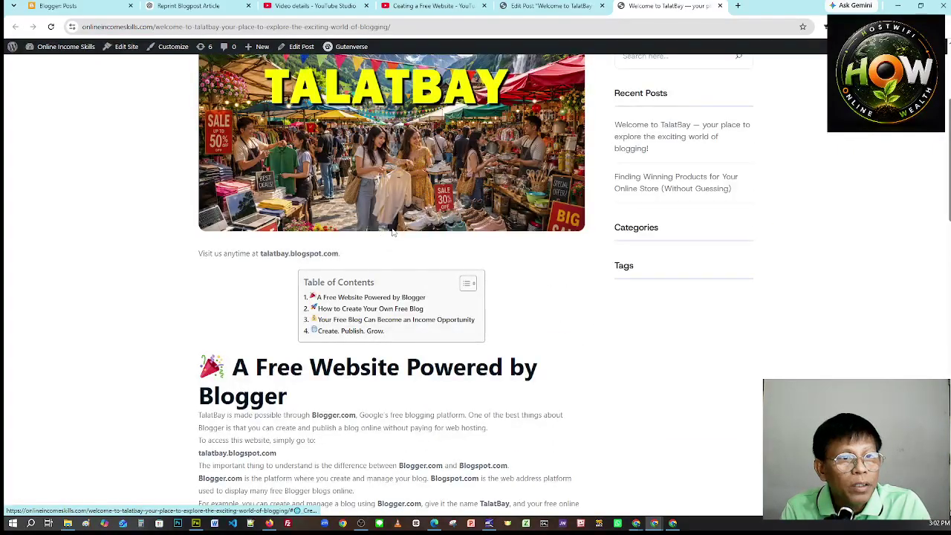
Step: Examine the published post's body for a video spot, around the "Your Free Blog Can Become an Income Opportunity" heading
scroll(382, 303, down, 2)
scroll(385, 300, down, 1)
scroll(382, 297, down, 3)
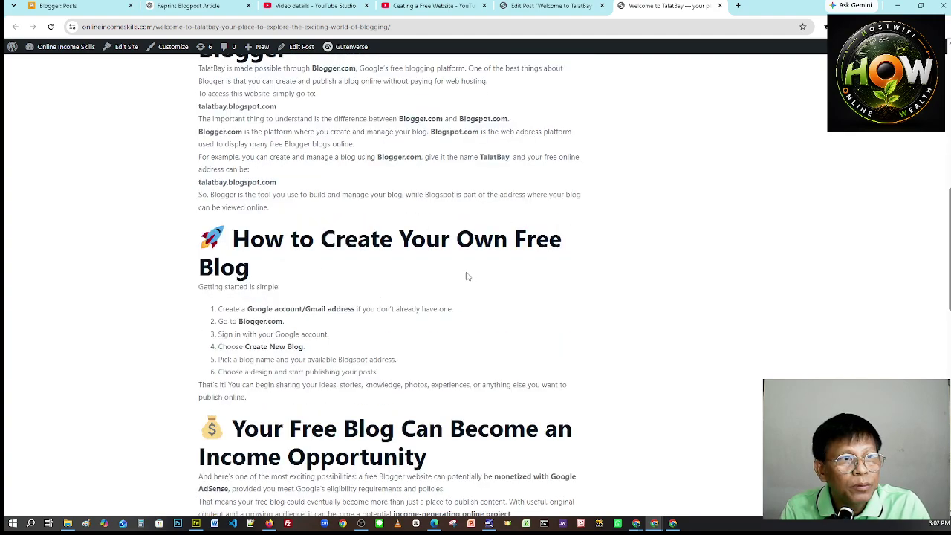
scroll(263, 268, down, 1)
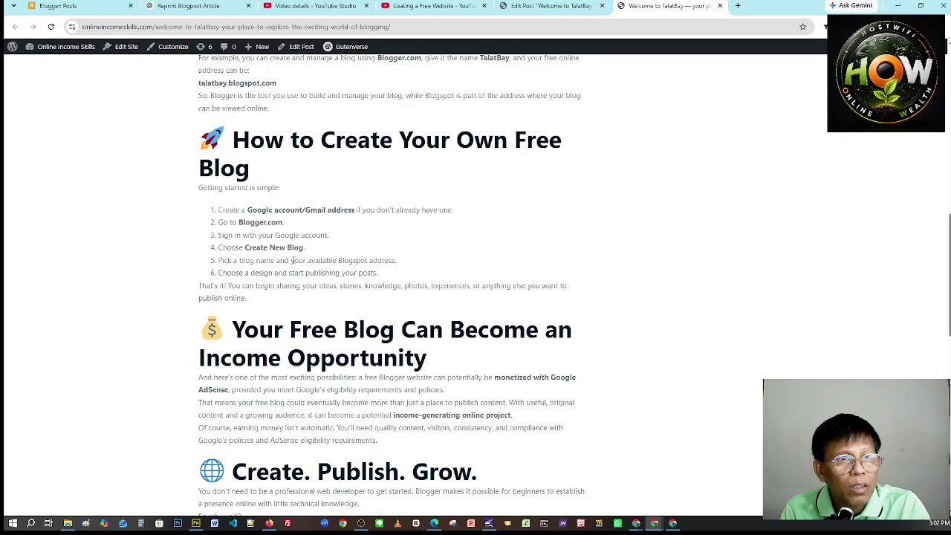
scroll(292, 260, up, 3)
scroll(300, 277, down, 3)
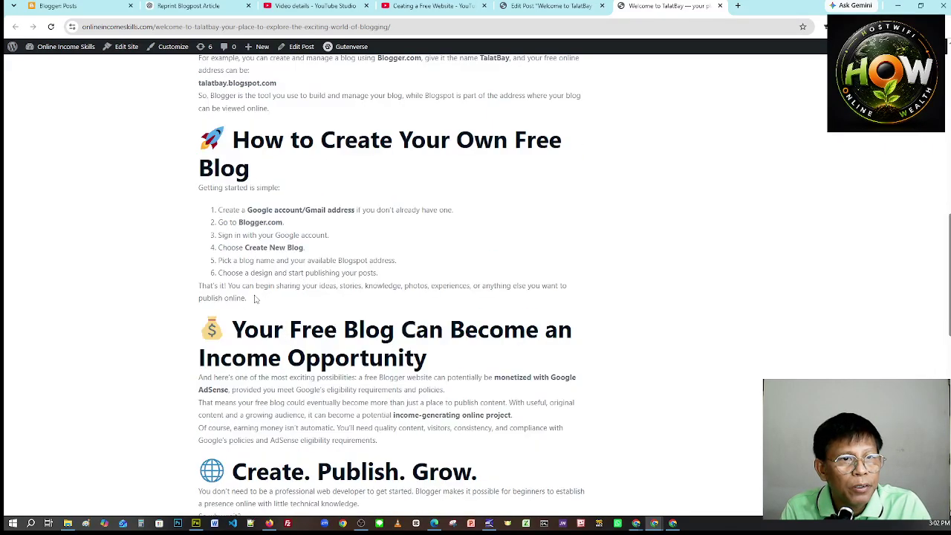
drag(256, 301, 524, 367)
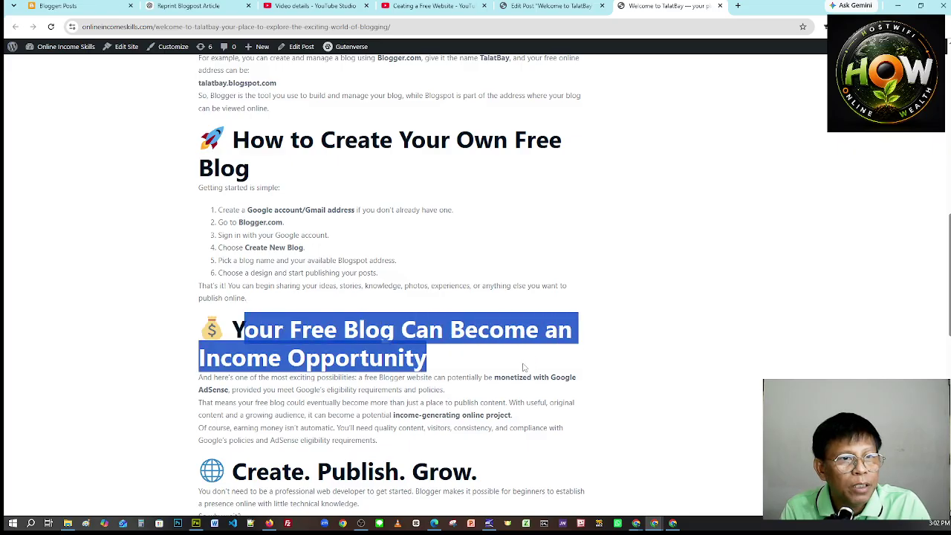
click(256, 307)
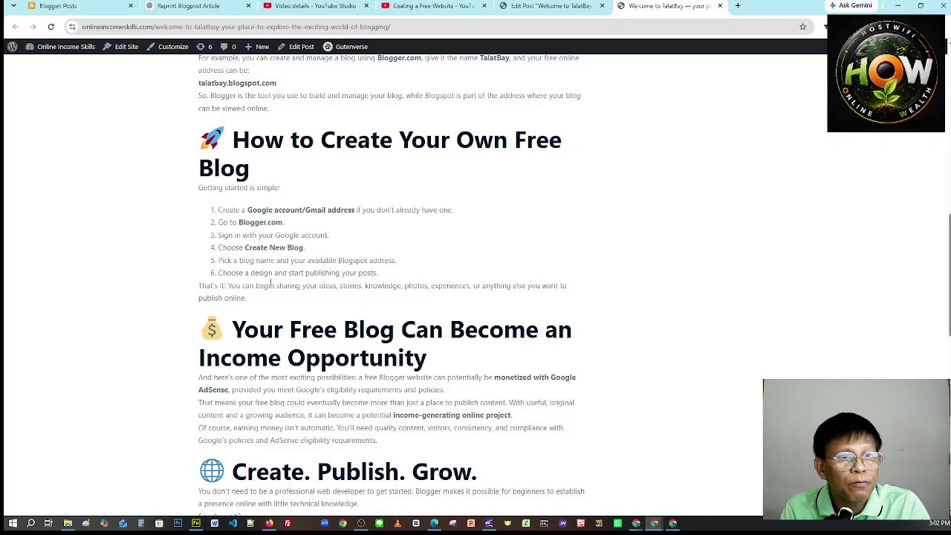
scroll(283, 312, up, 5)
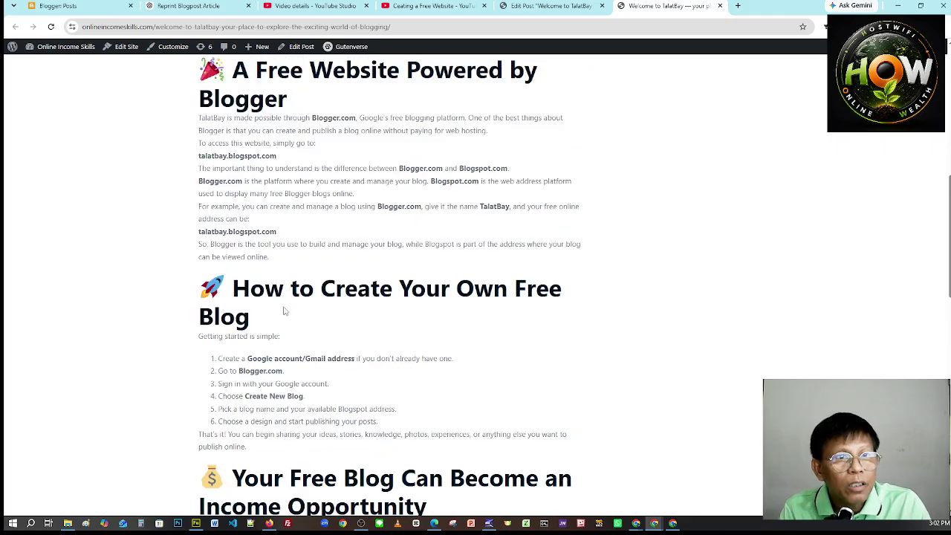
scroll(295, 279, down, 6)
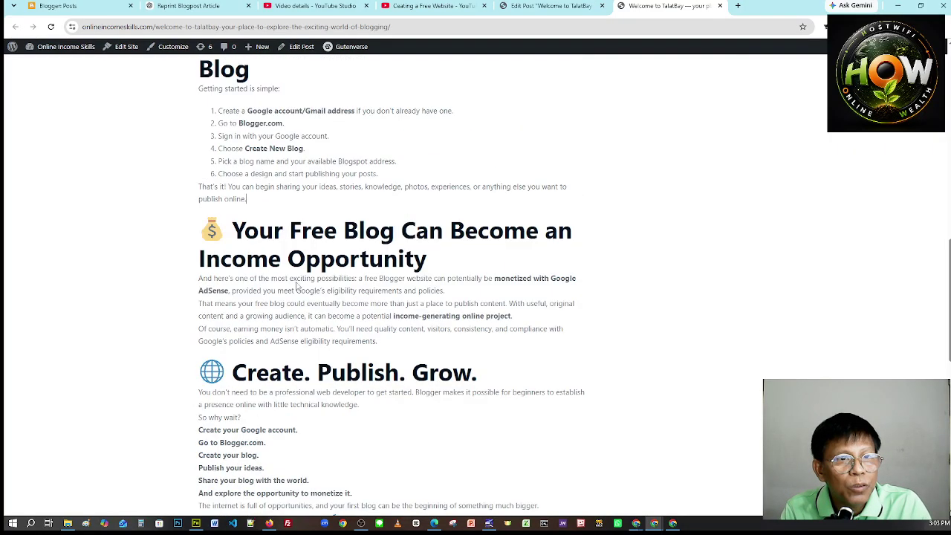
drag(233, 232, 487, 274)
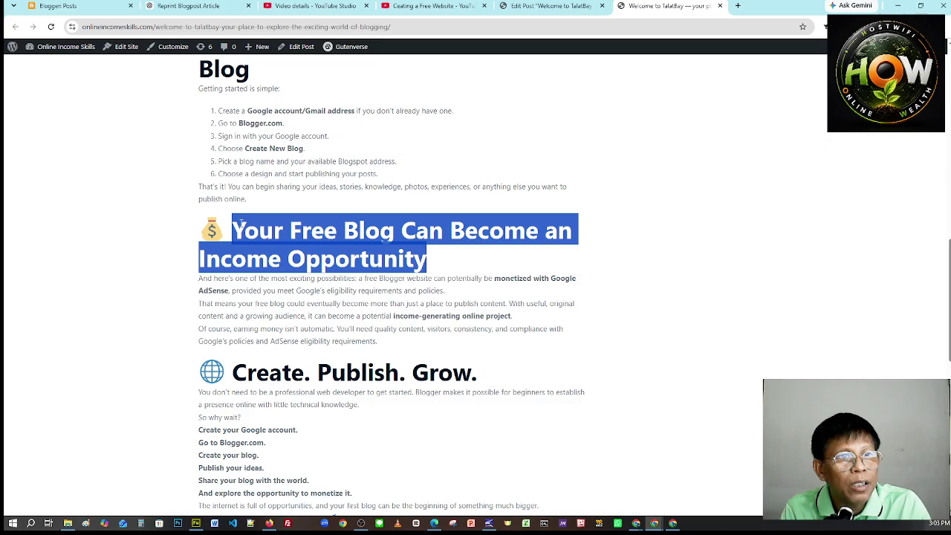
click(251, 205)
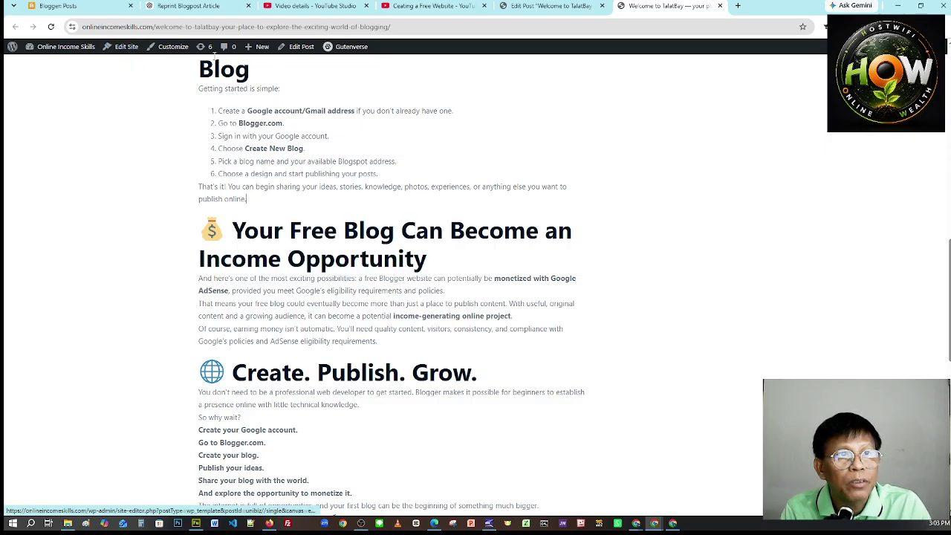
Step: Reopen the post for editing and insert an empty YouTube Embed block above the "Your Free Blog Can Become an Income Opportunity" heading
click(301, 49)
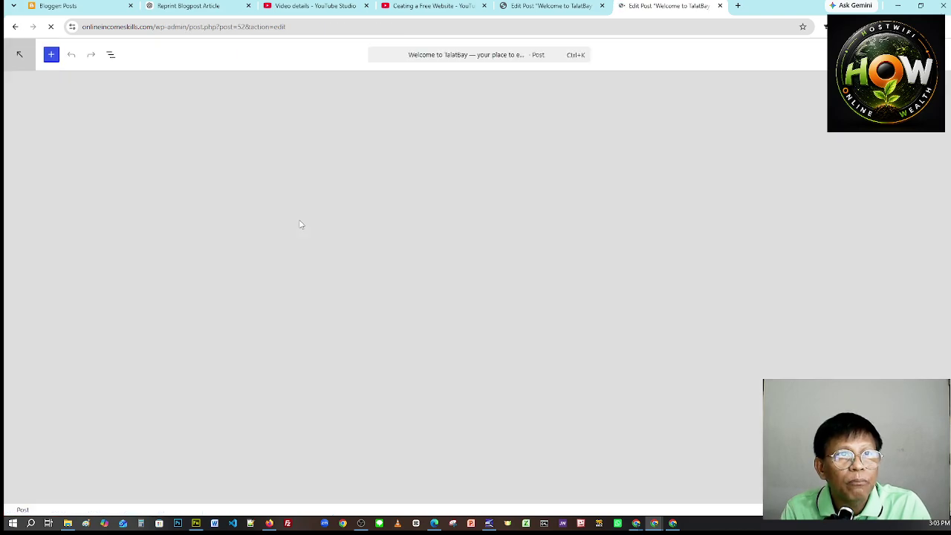
scroll(184, 271, down, 2)
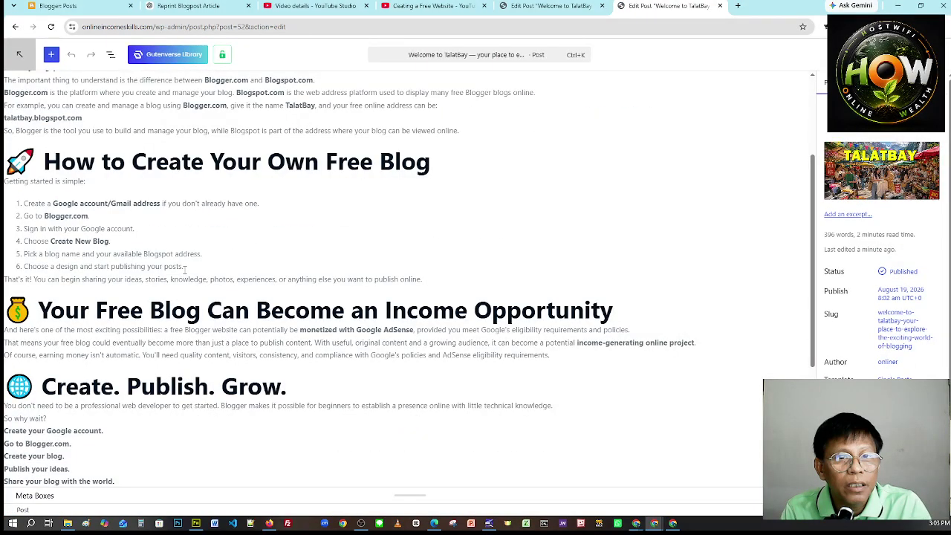
scroll(185, 268, down, 2)
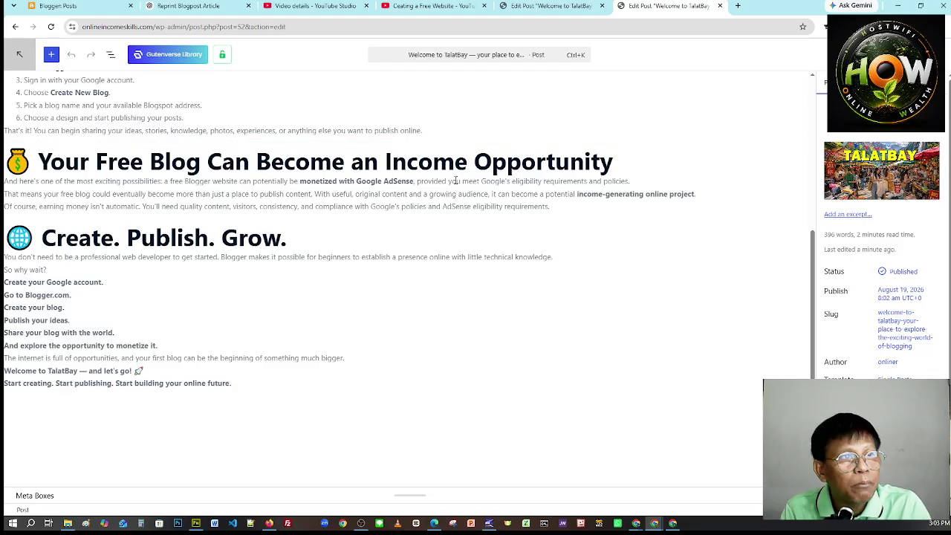
scroll(455, 180, up, 3)
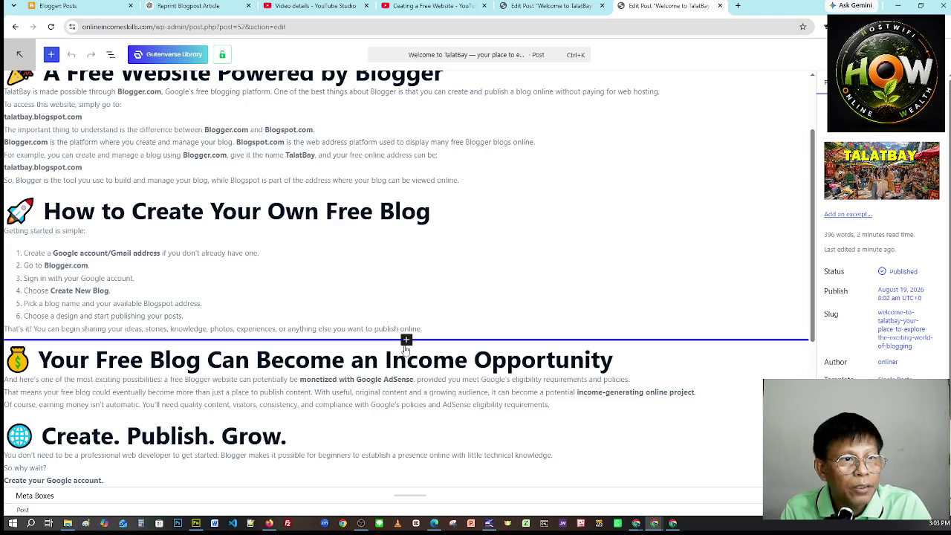
click(406, 340)
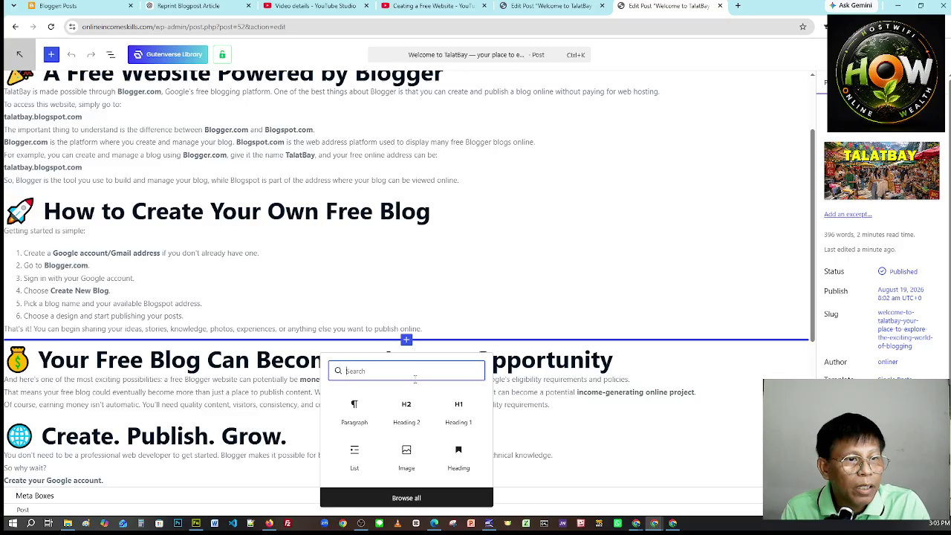
click(408, 497)
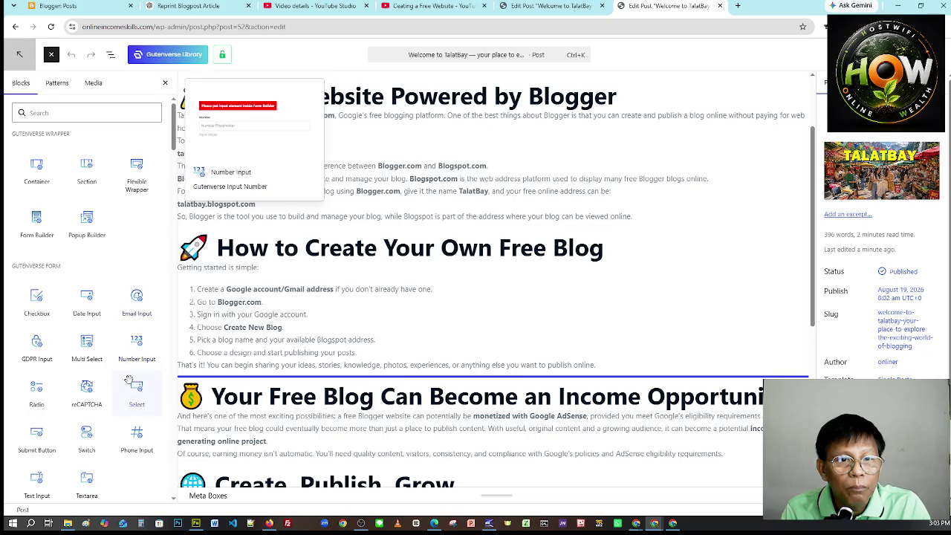
click(54, 112)
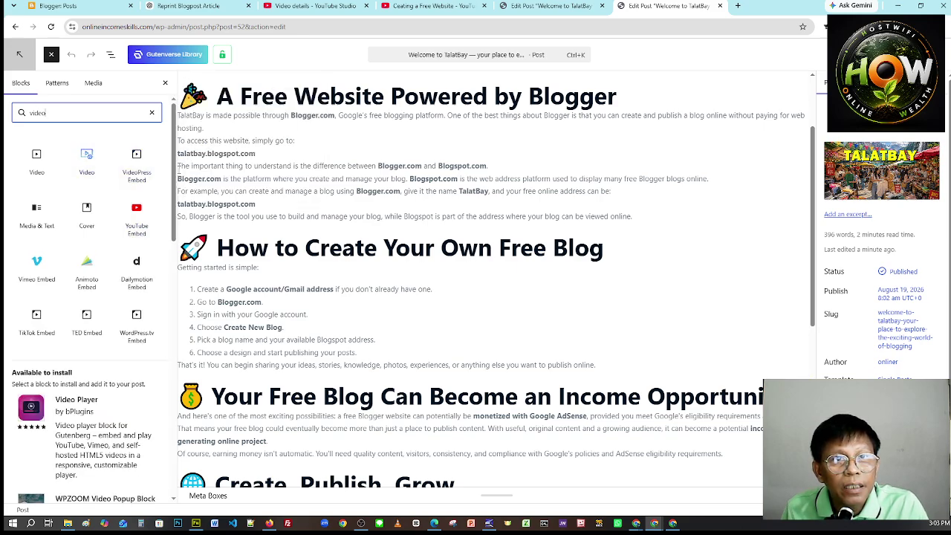
mouse_move(134, 213)
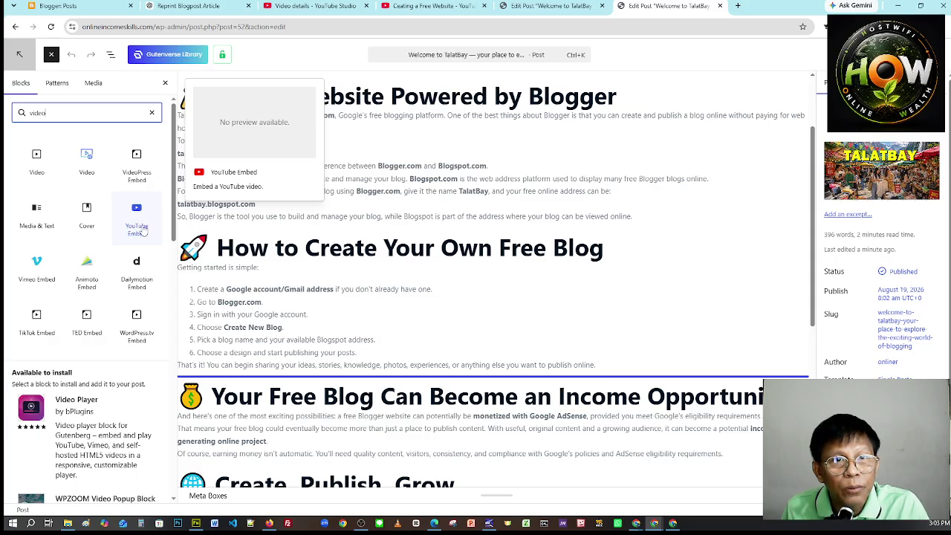
click(136, 213)
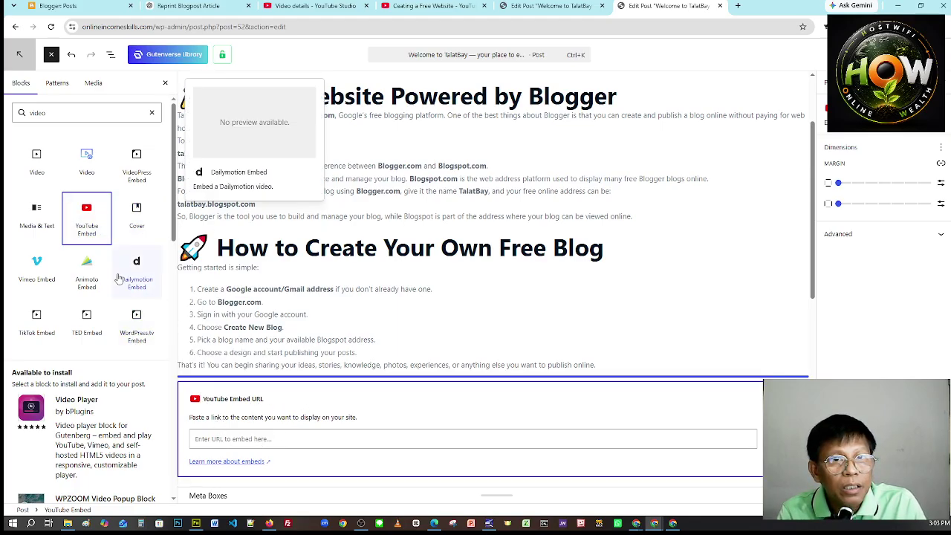
click(294, 437)
scroll(311, 417, down, 2)
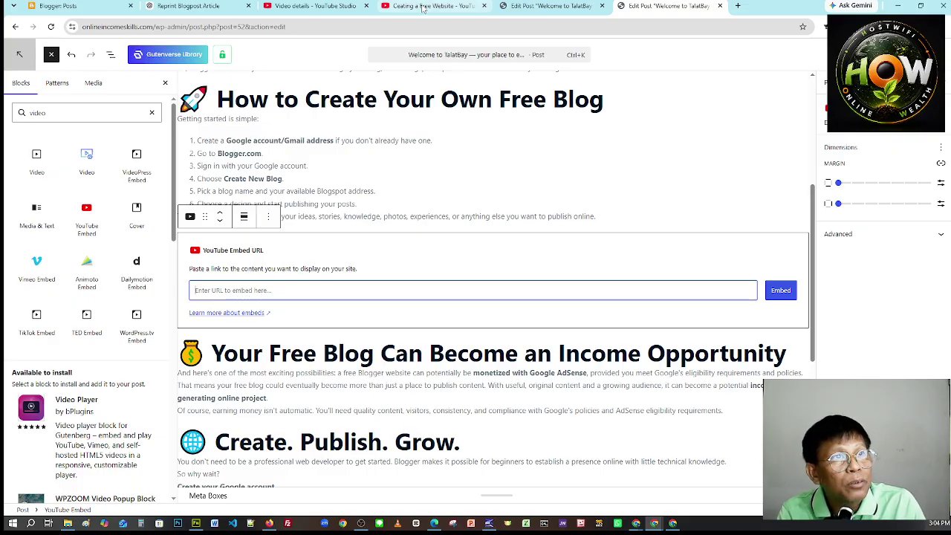
Step: Switch to YouTube, go to the account's own channel and open the "Ceating a Free Website" video from there
mouse_move(422, 7)
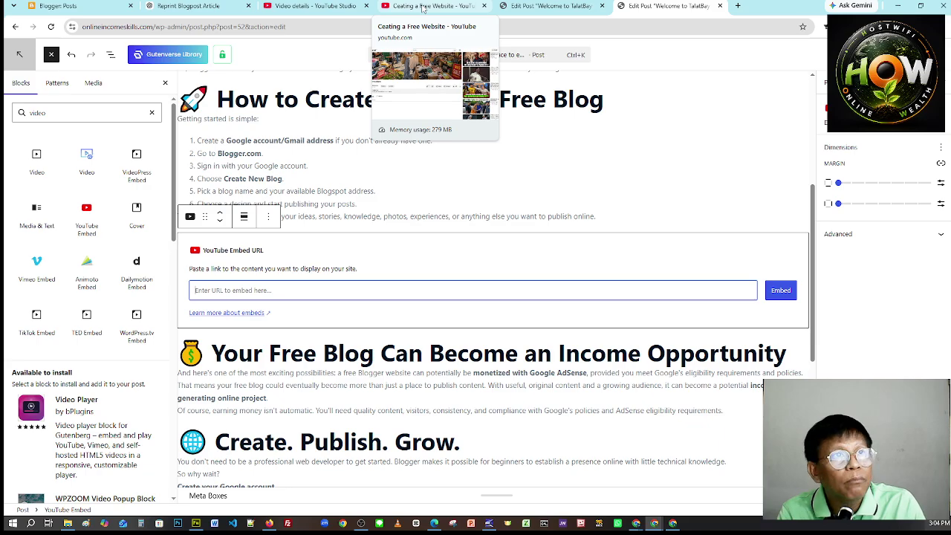
click(423, 8)
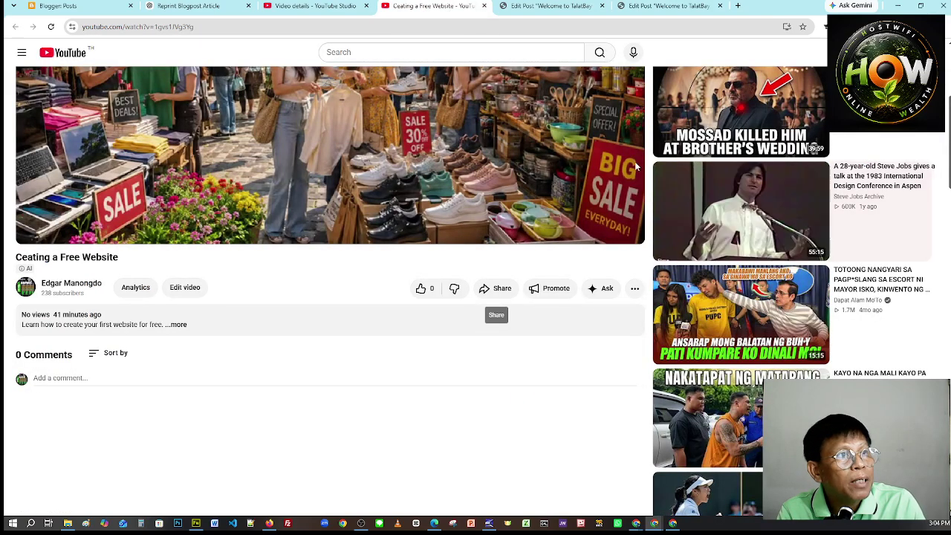
scroll(495, 308, up, 3)
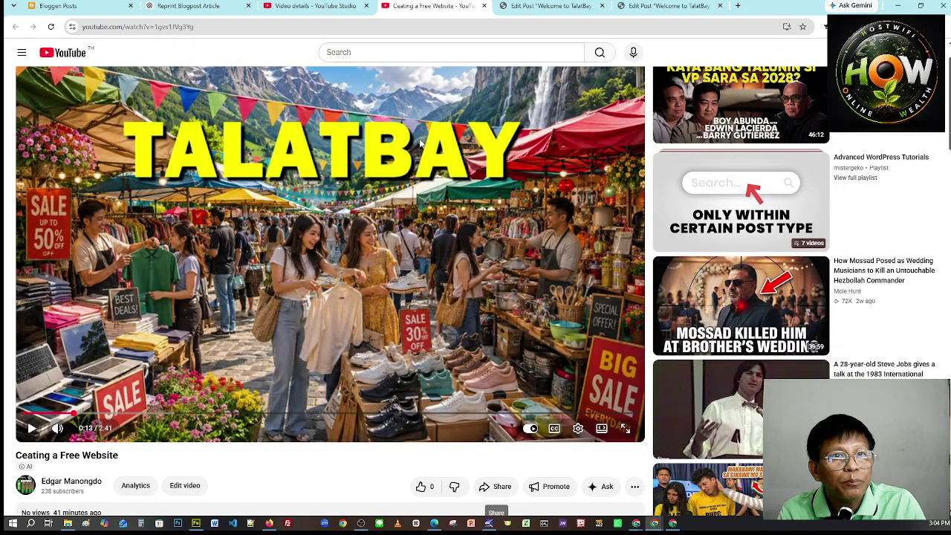
scroll(438, 154, down, 2)
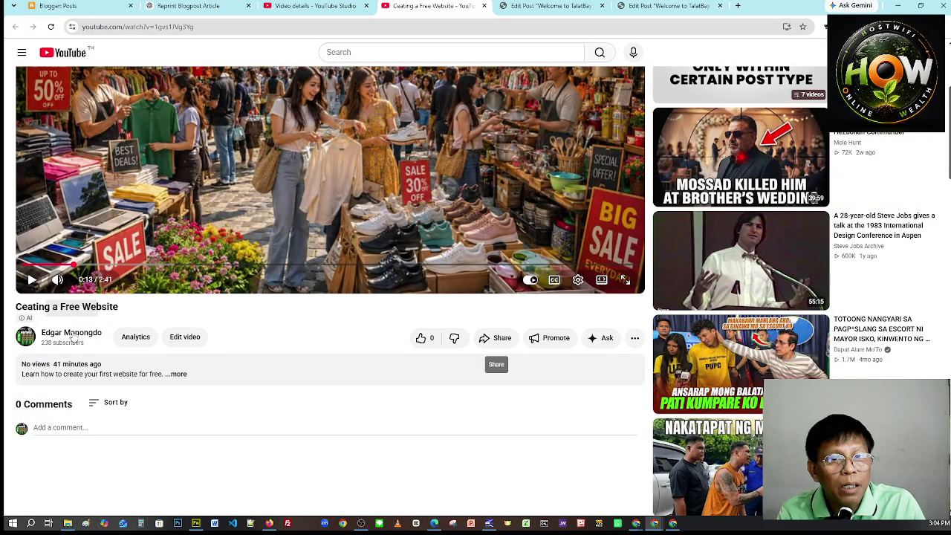
click(925, 52)
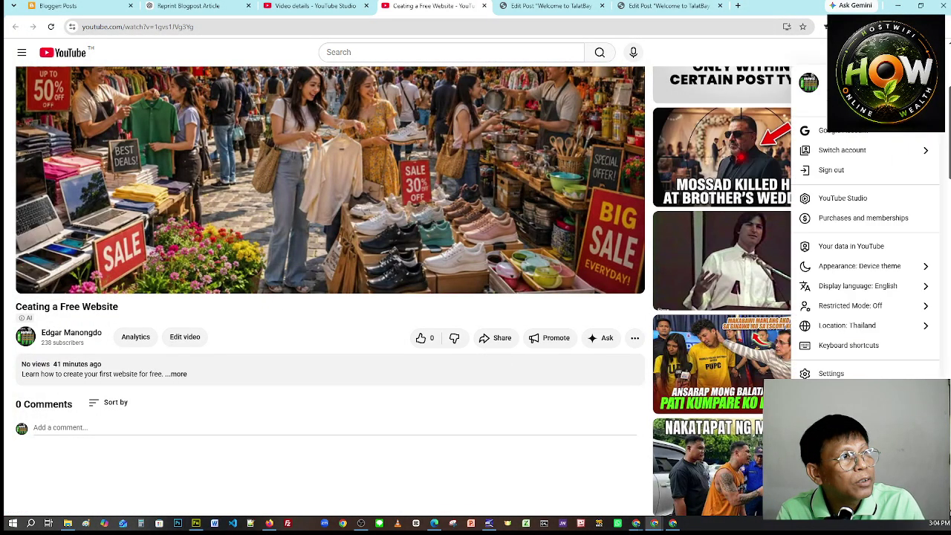
key(Escape)
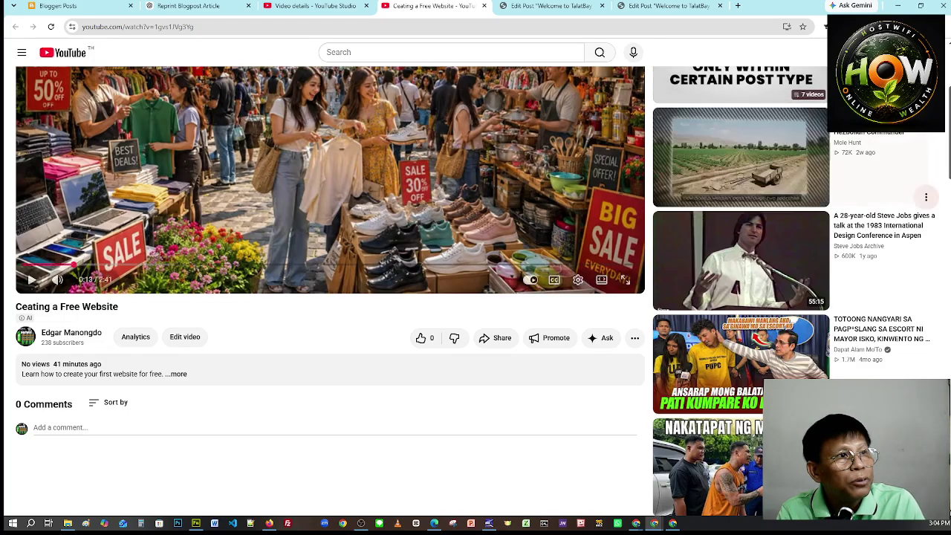
click(924, 52)
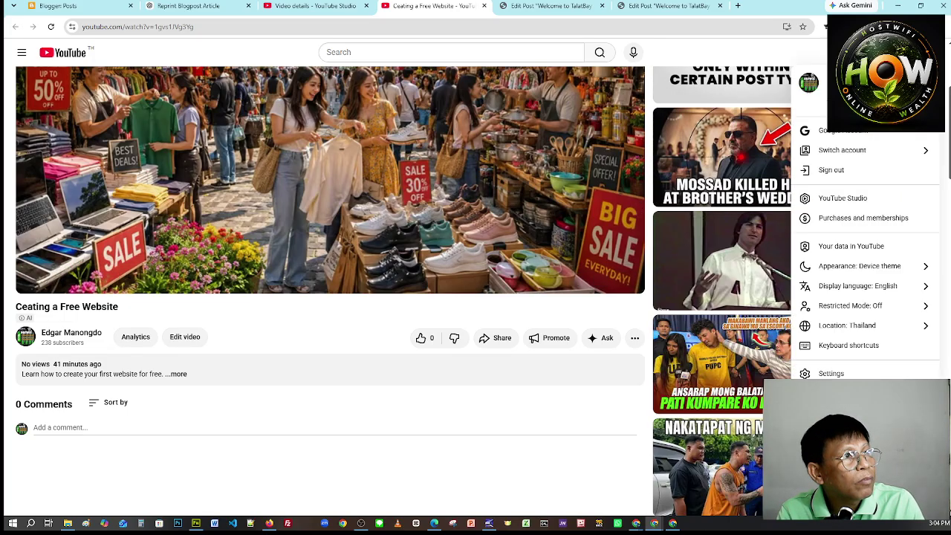
click(846, 106)
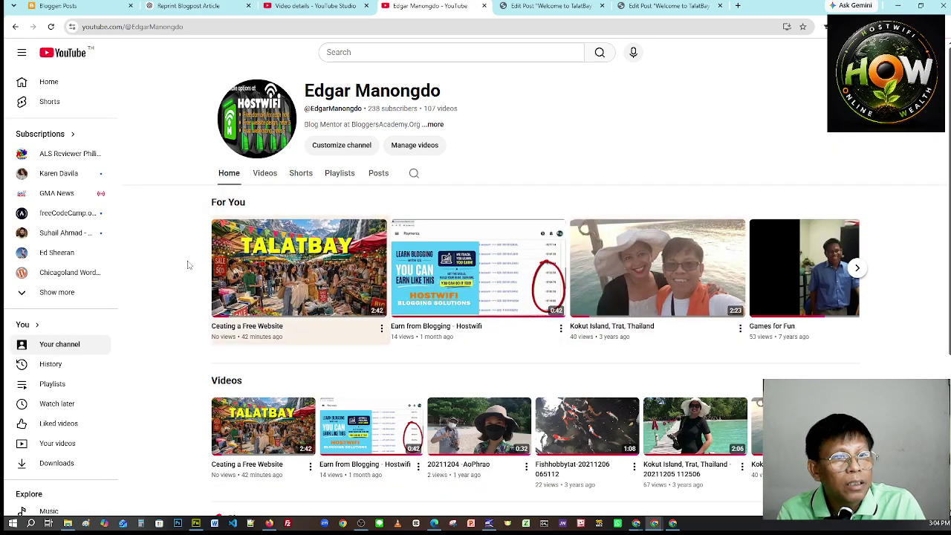
click(295, 277)
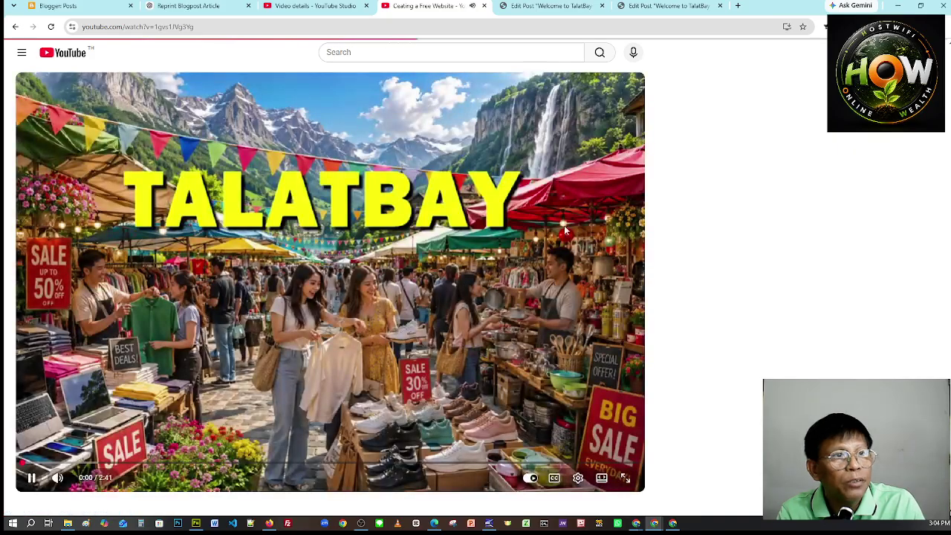
Step: Pause the "Ceating a Free Website" video, rewind it to the start and copy its full YouTube web address
scroll(287, 216, down, 2)
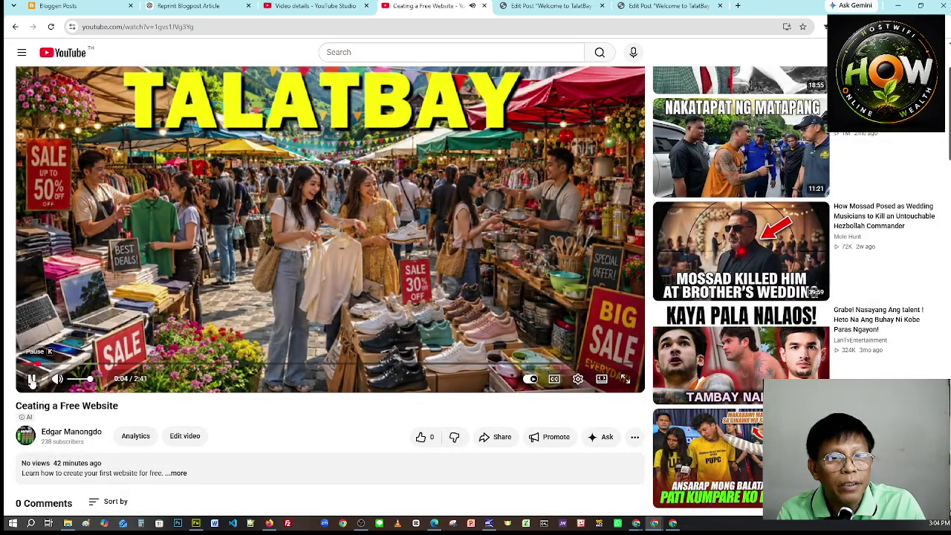
drag(29, 364, 10, 366)
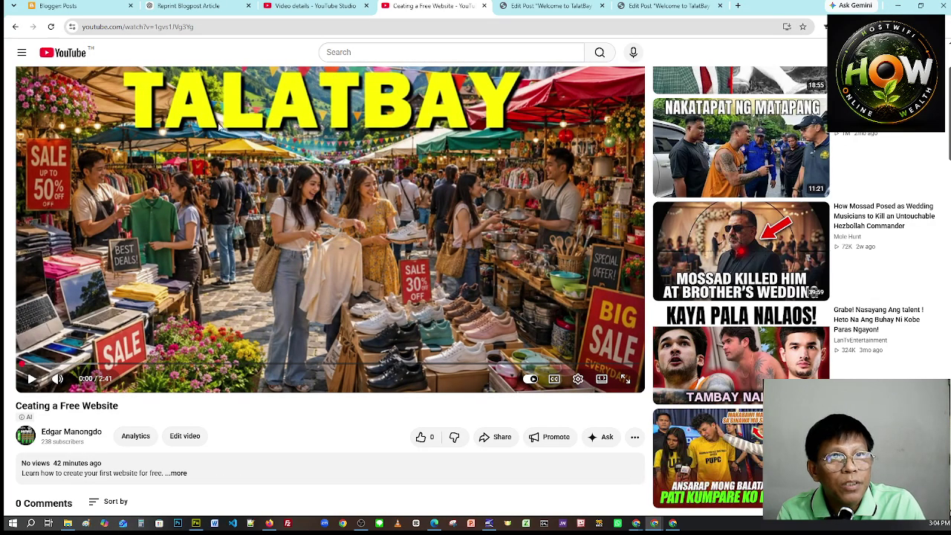
scroll(370, 315, down, 2)
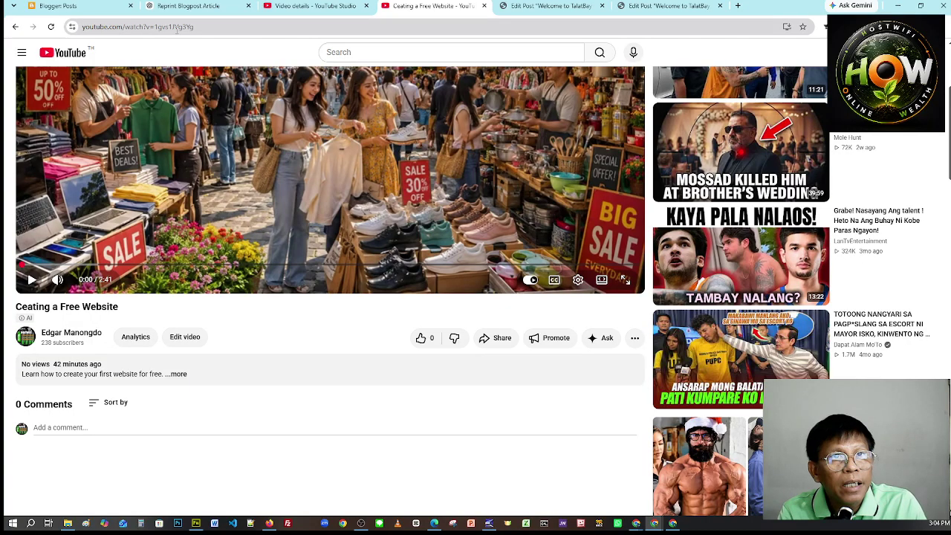
drag(197, 26, 235, 37)
click(270, 24)
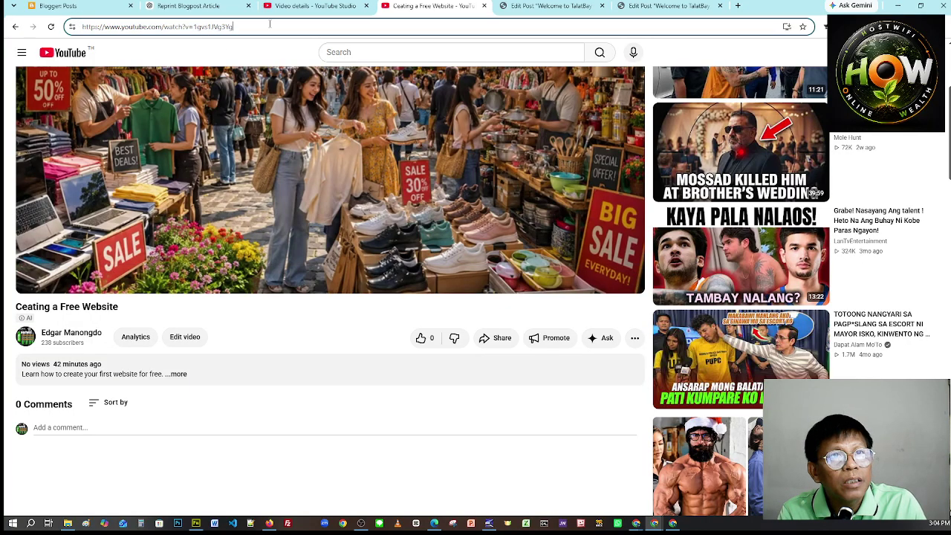
click(218, 27)
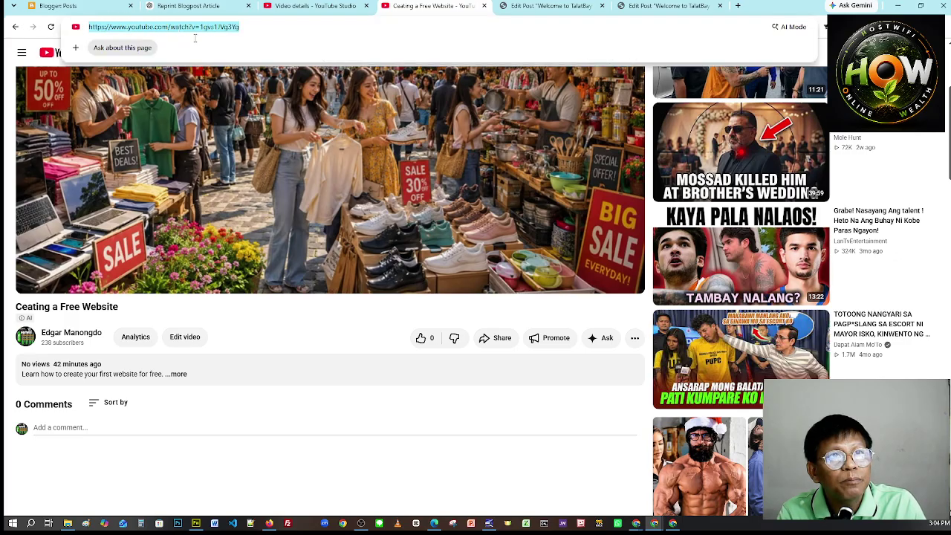
right_click(213, 31)
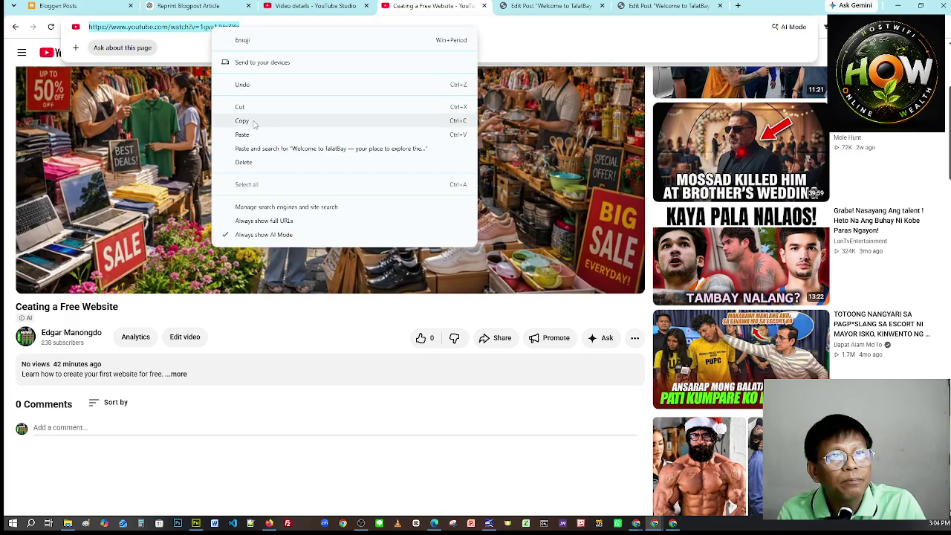
click(256, 123)
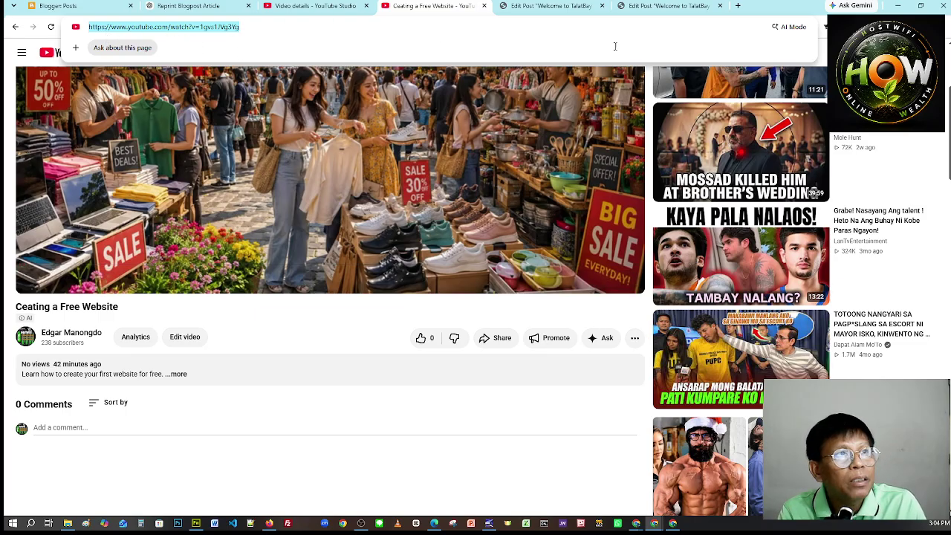
Step: Return to the WordPress post editor, paste the copied video link into the empty YouTube Embed block and embed it
click(672, 8)
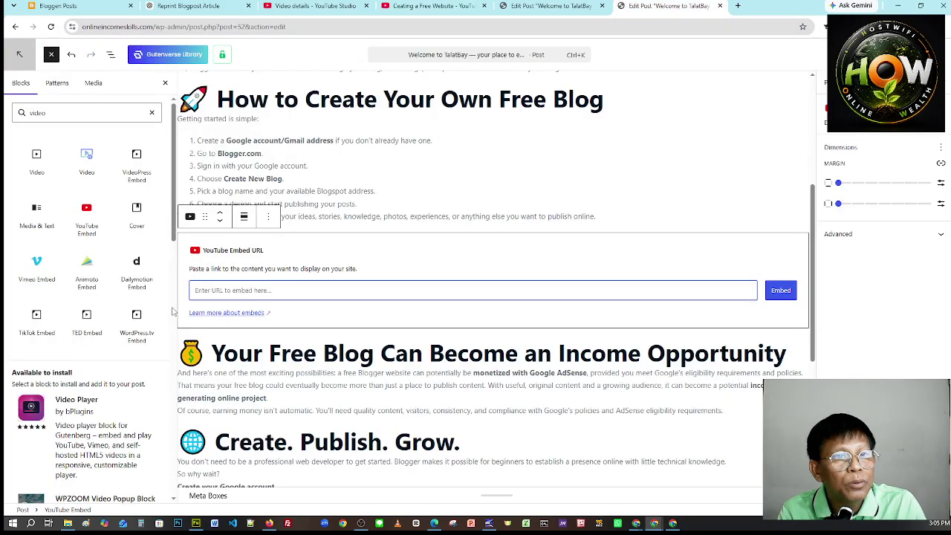
click(192, 291)
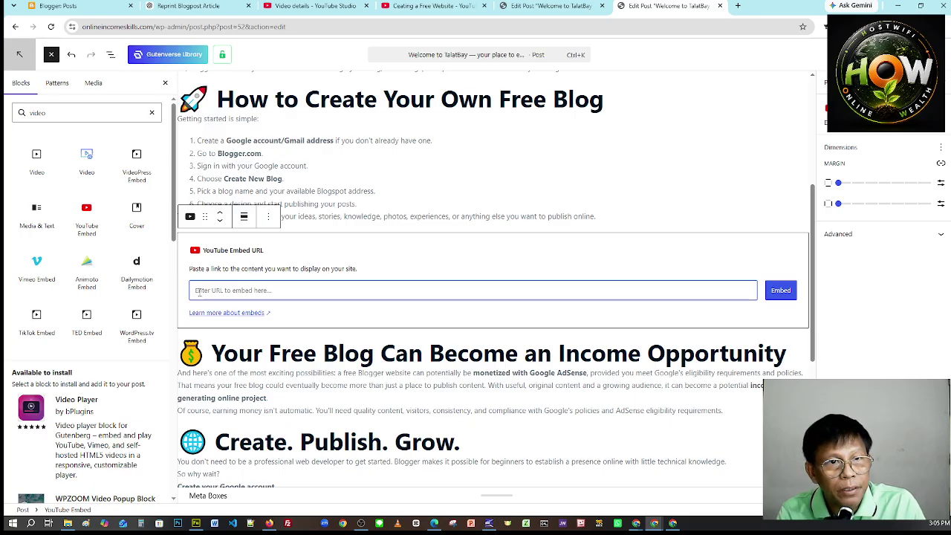
right_click(198, 291)
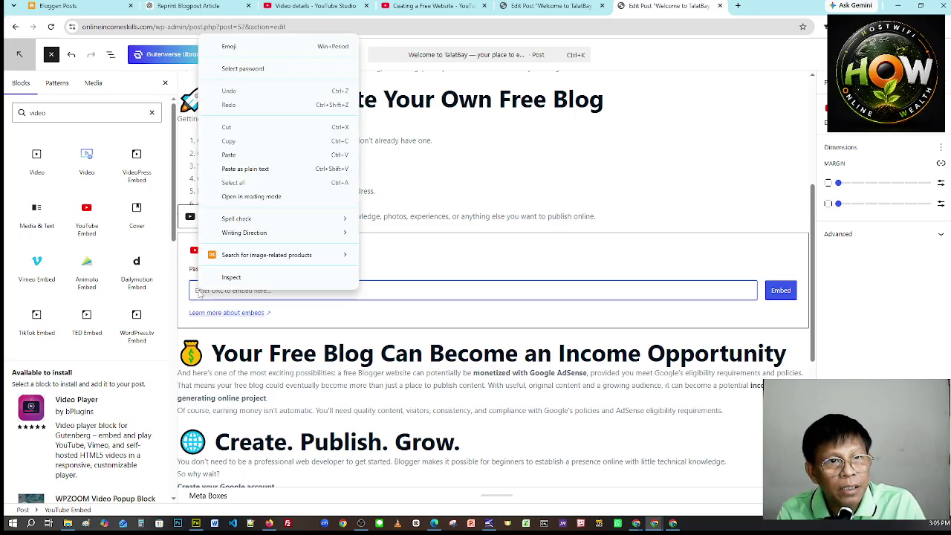
click(229, 155)
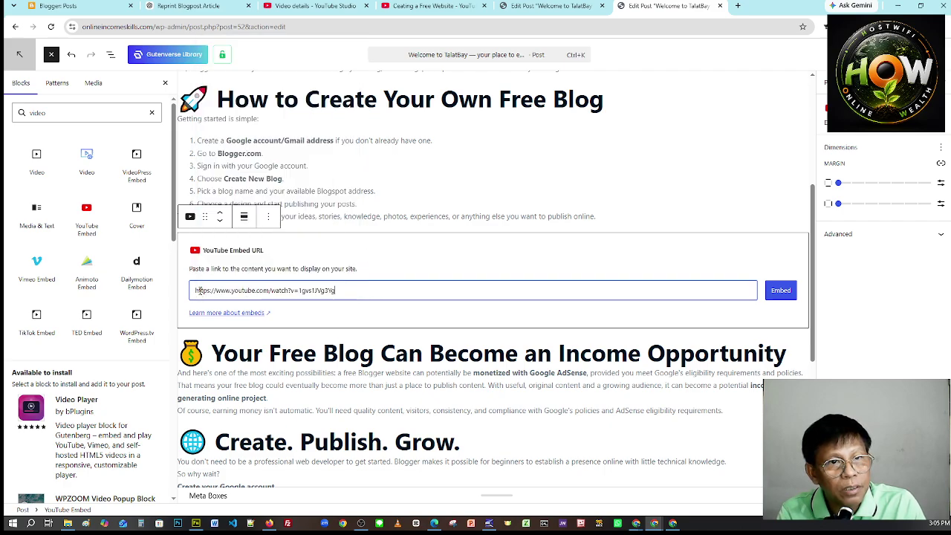
drag(341, 291, 191, 291)
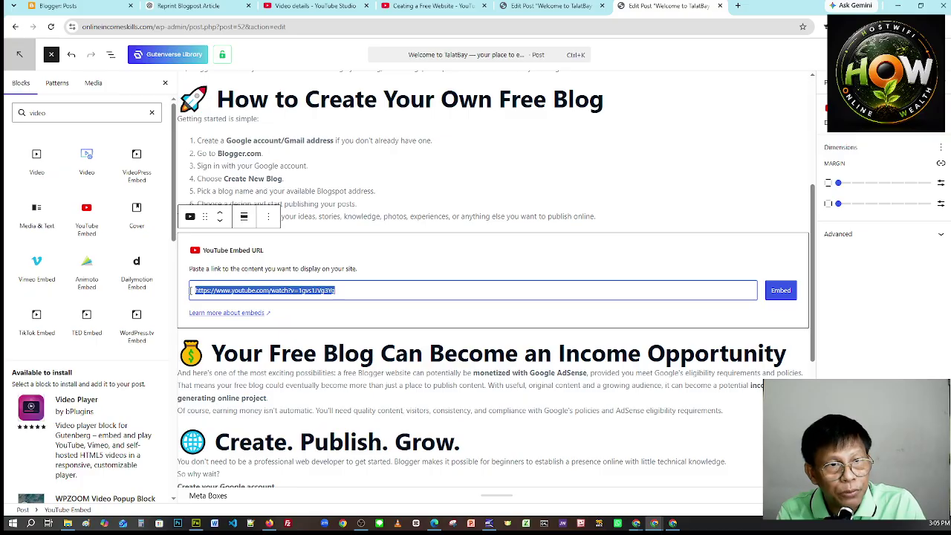
click(784, 296)
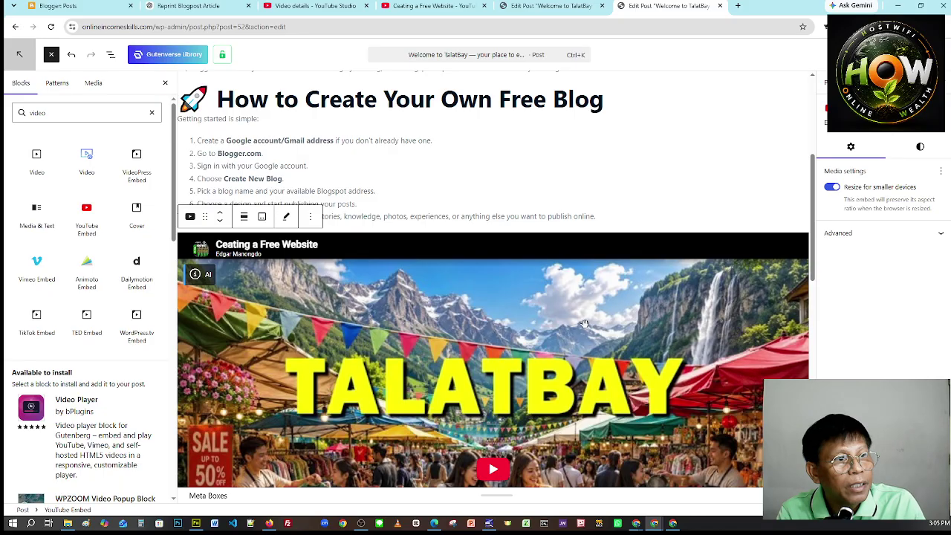
Step: Review the embedded video above the "Your Free Blog Can Become an Income Opportunity" heading and save the post update
scroll(586, 318, down, 4)
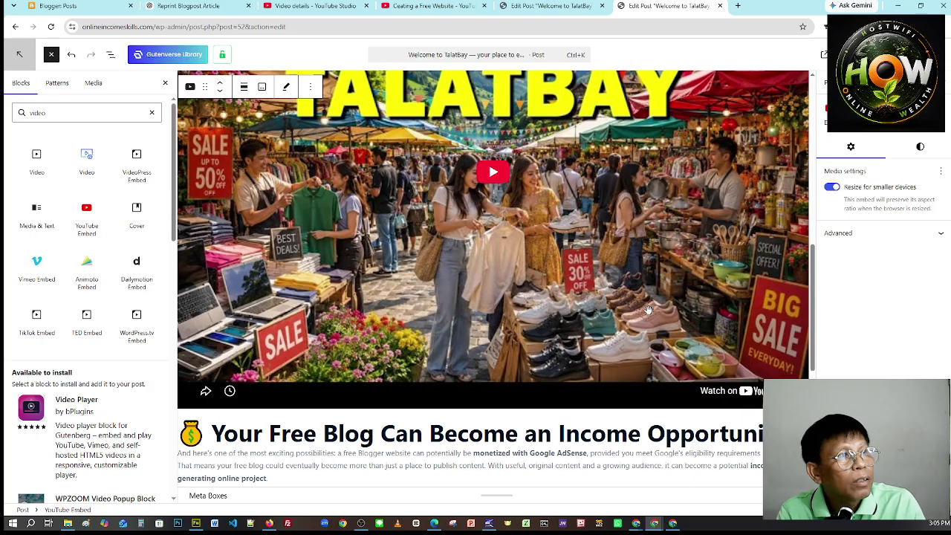
scroll(479, 401, up, 3)
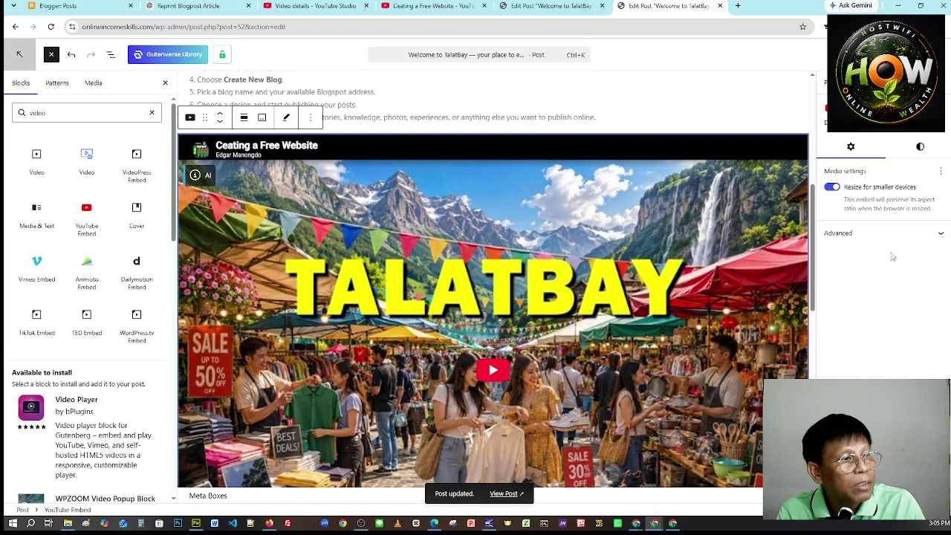
drag(815, 261, 809, 336)
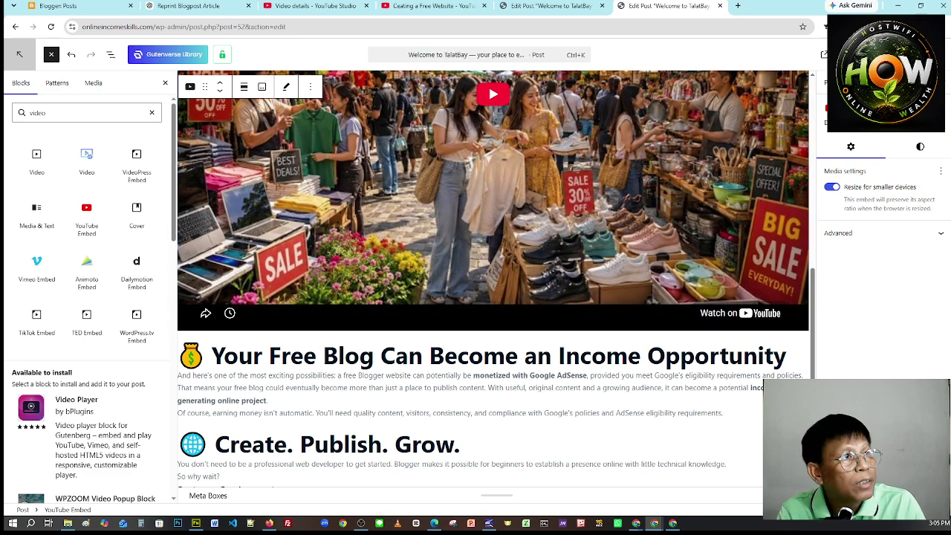
key(ctrl+s)
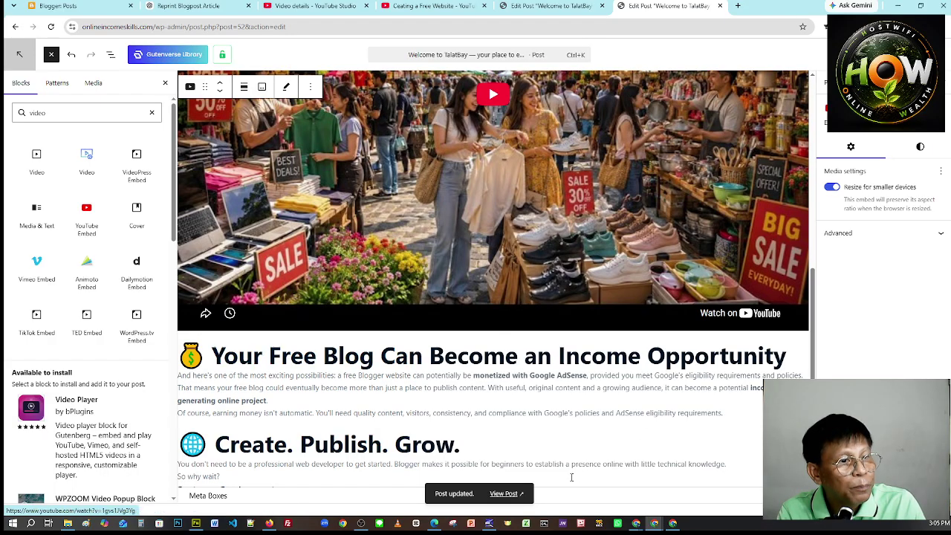
Step: View the updated post on the live site, find the embedded video in its body, play it briefly and pause it
click(510, 494)
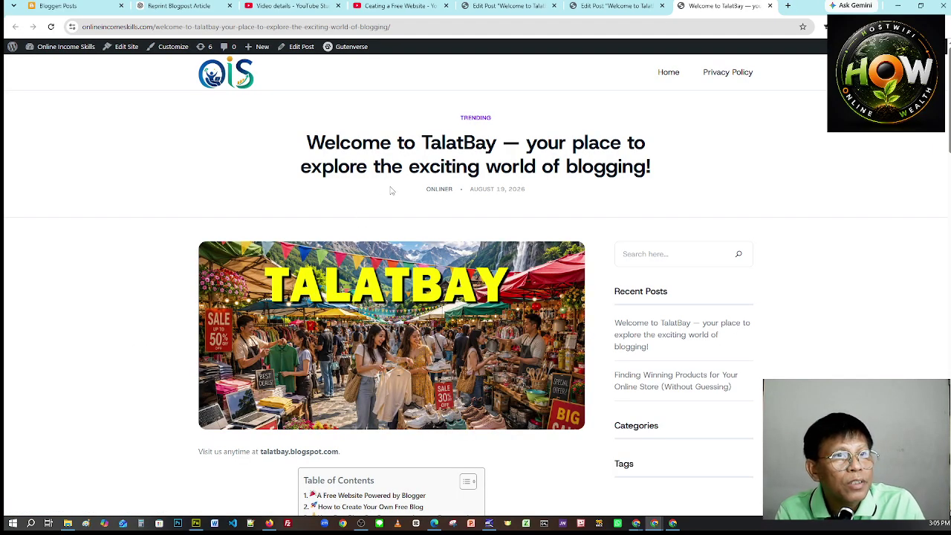
drag(329, 143, 694, 153)
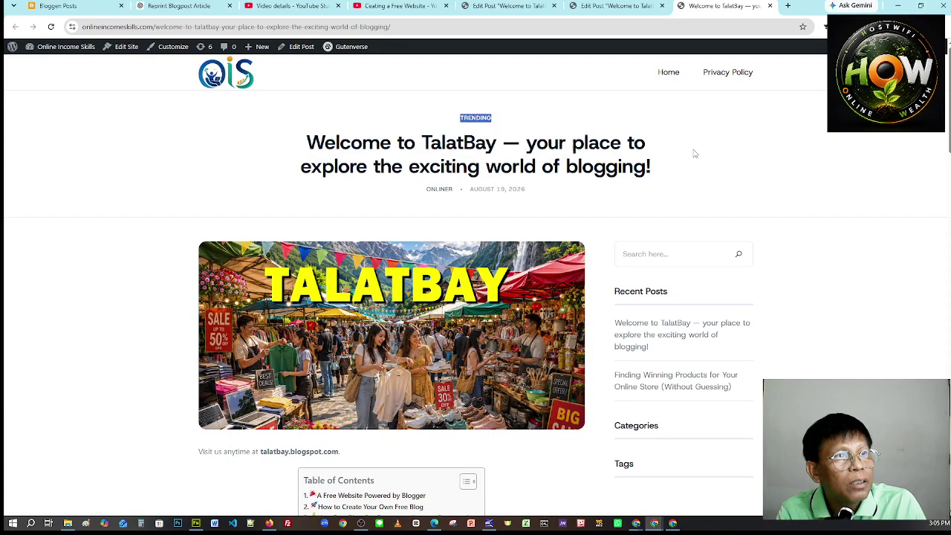
scroll(551, 199, down, 3)
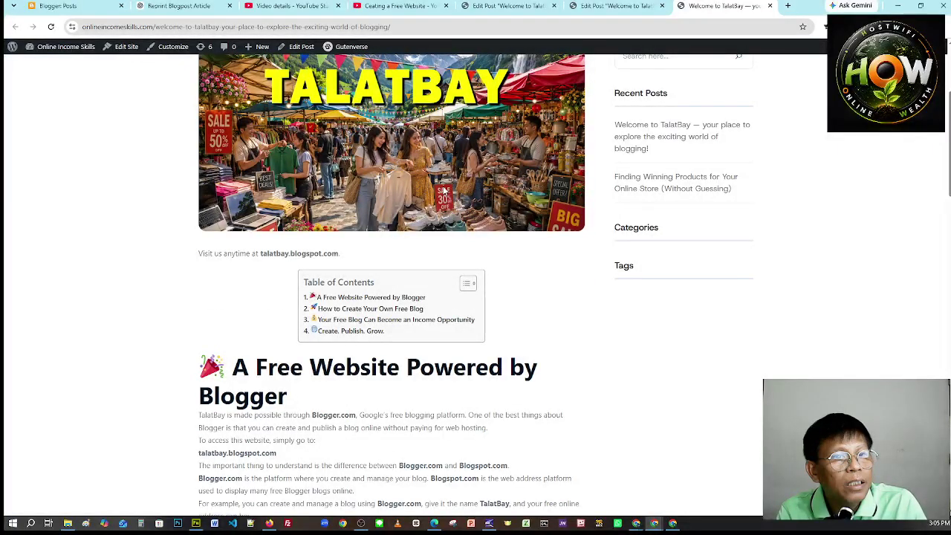
scroll(371, 179, down, 2)
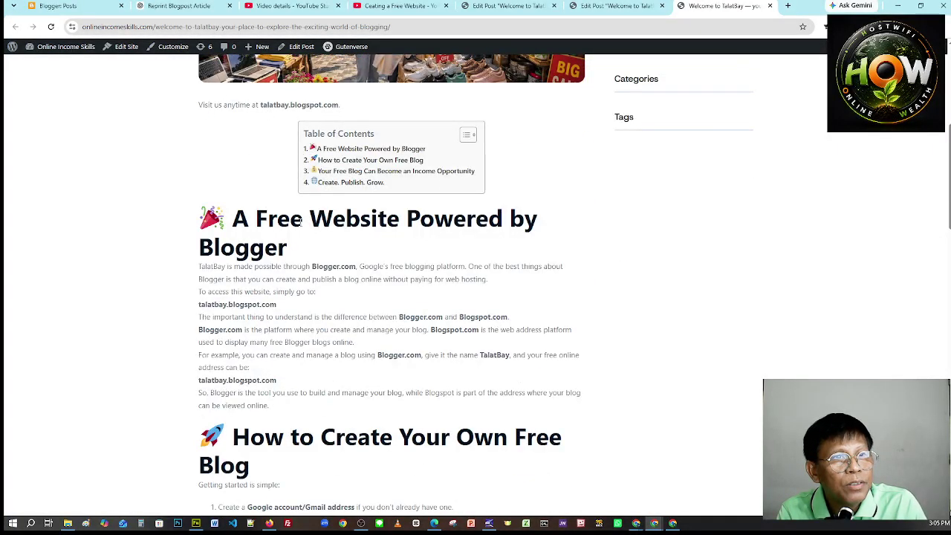
scroll(302, 212, down, 7)
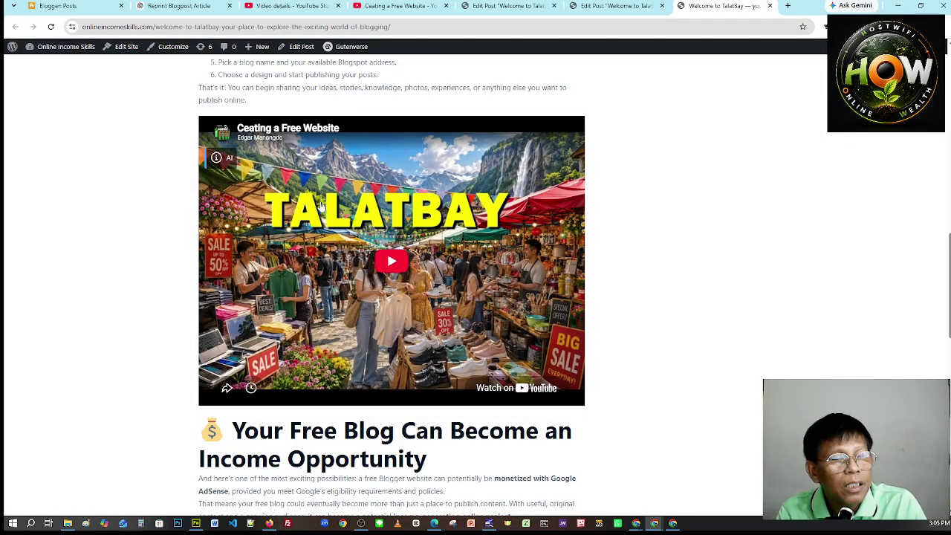
click(392, 269)
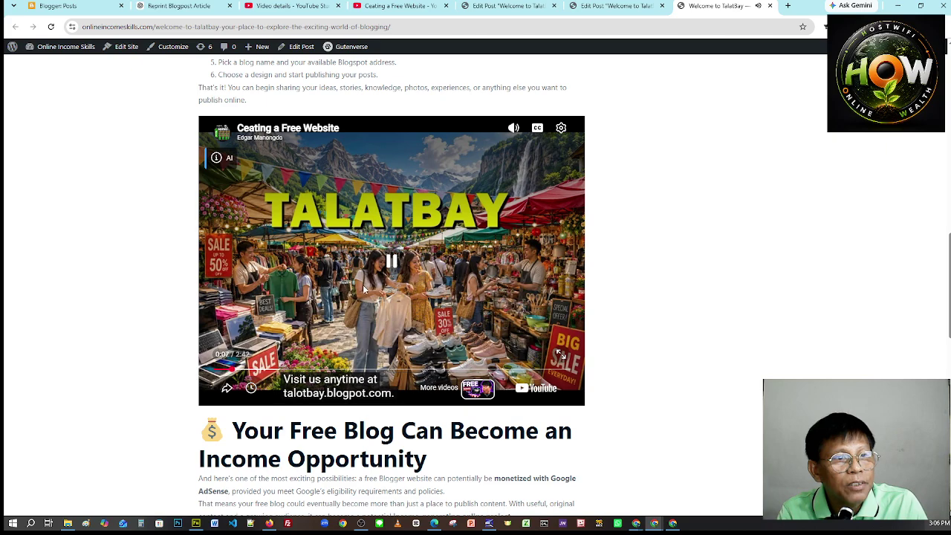
click(356, 233)
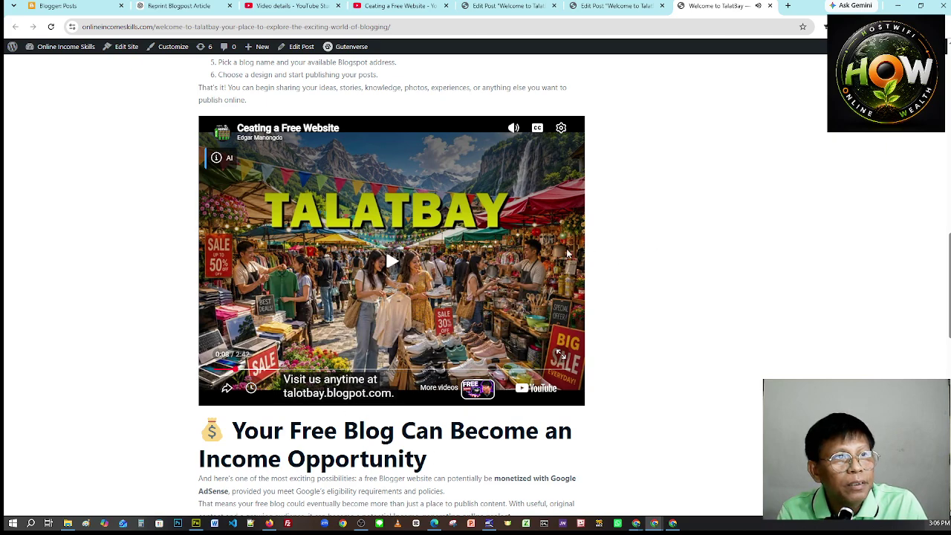